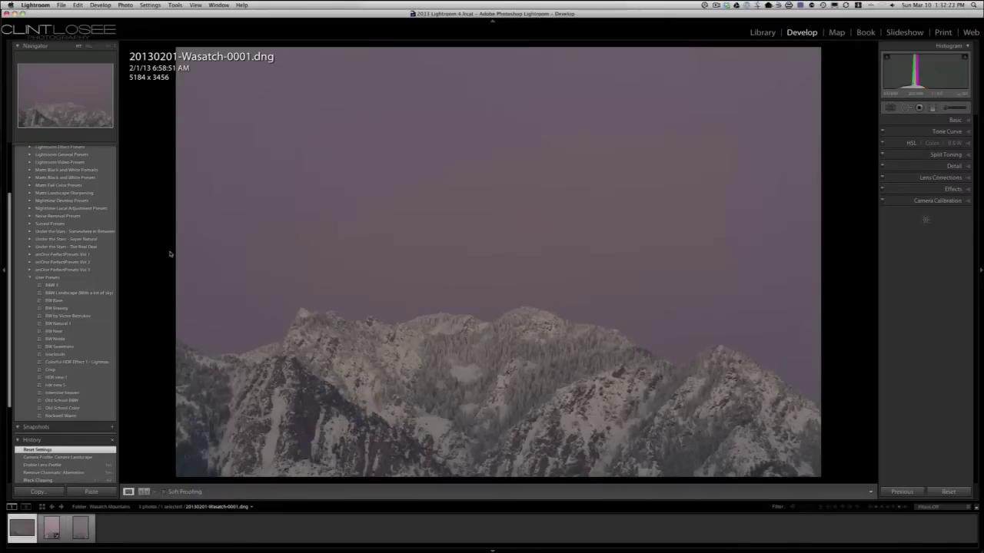
Look through the develop presets list and all three Wasatch photos, ending on 20130201-Wasatch-0001.dng
scroll(112, 255, up, 4)
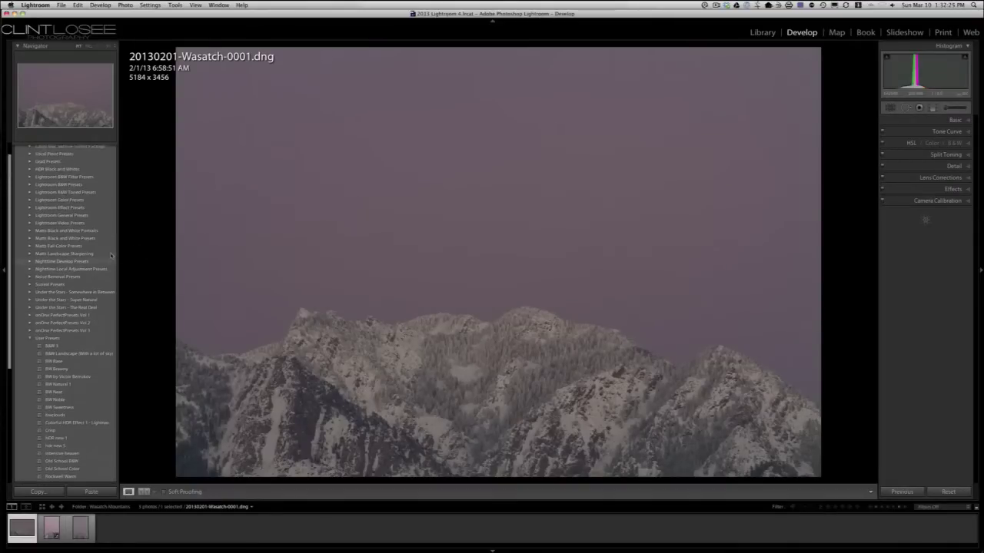
scroll(111, 255, up, 1)
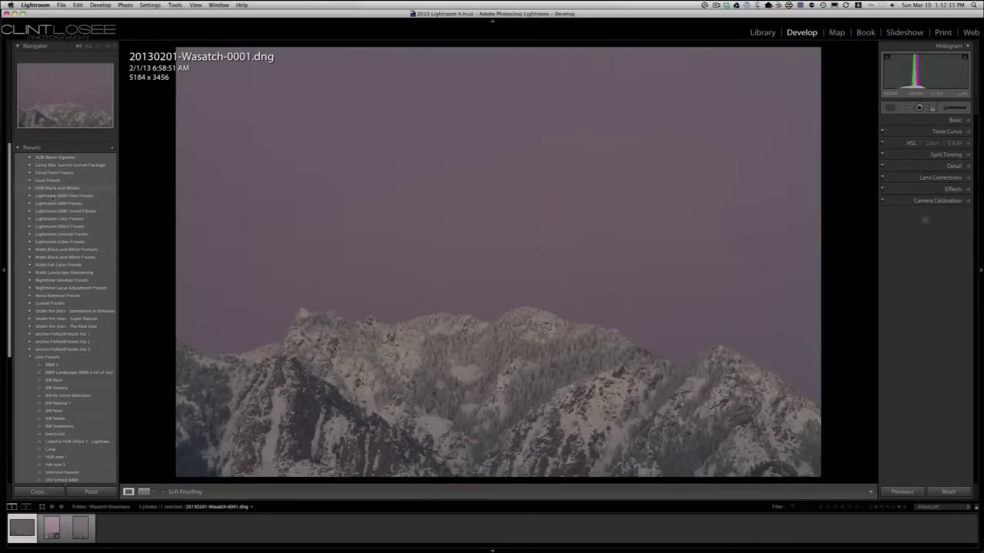
scroll(69, 238, down, 3)
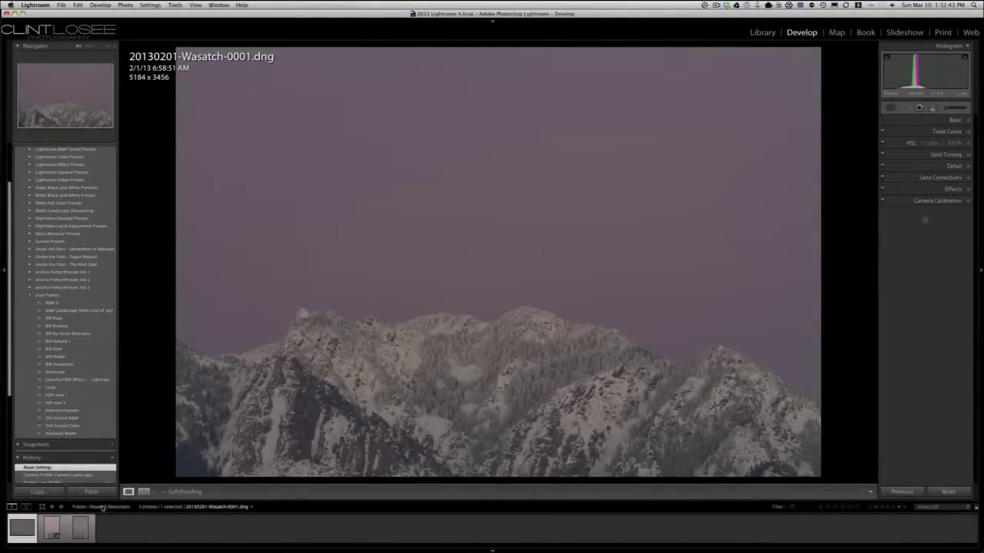
click(52, 527)
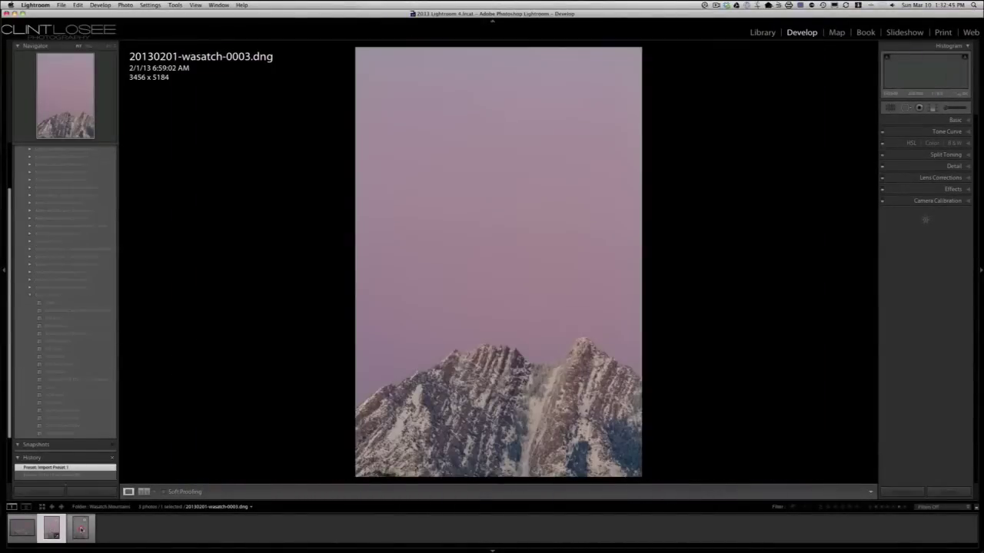
click(81, 528)
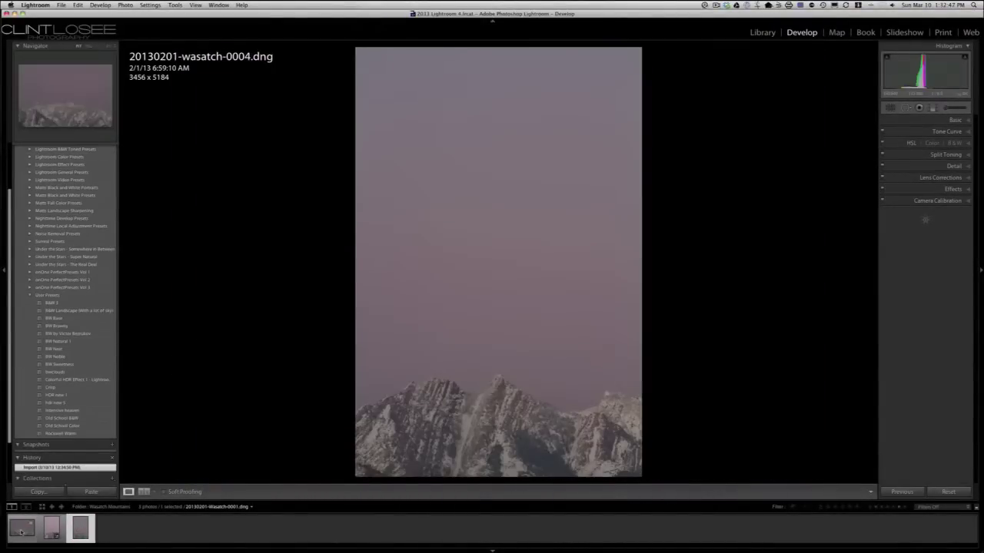
click(21, 529)
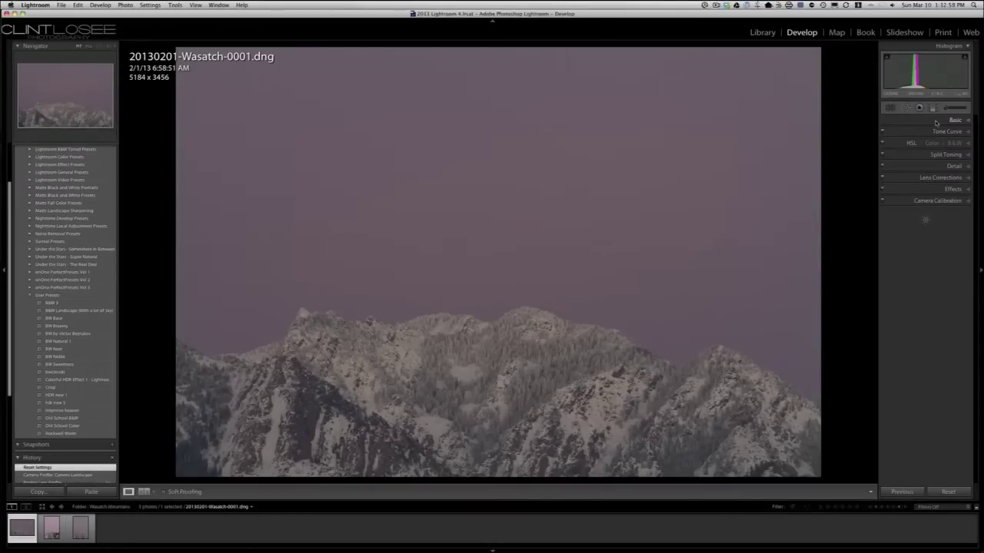
Enable lens profile corrections for the 20130201-Wasatch-0001.dng photo
click(934, 122)
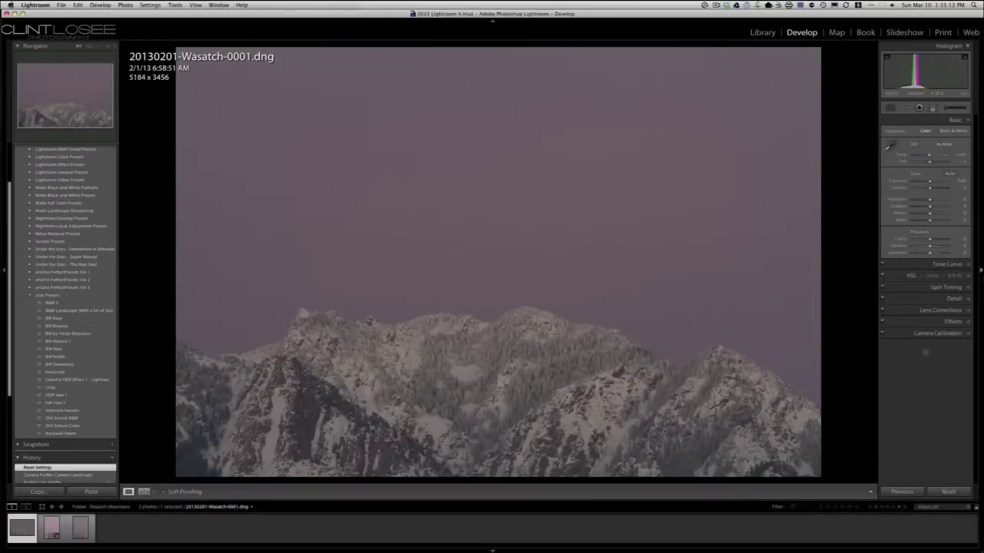
click(908, 310)
click(887, 202)
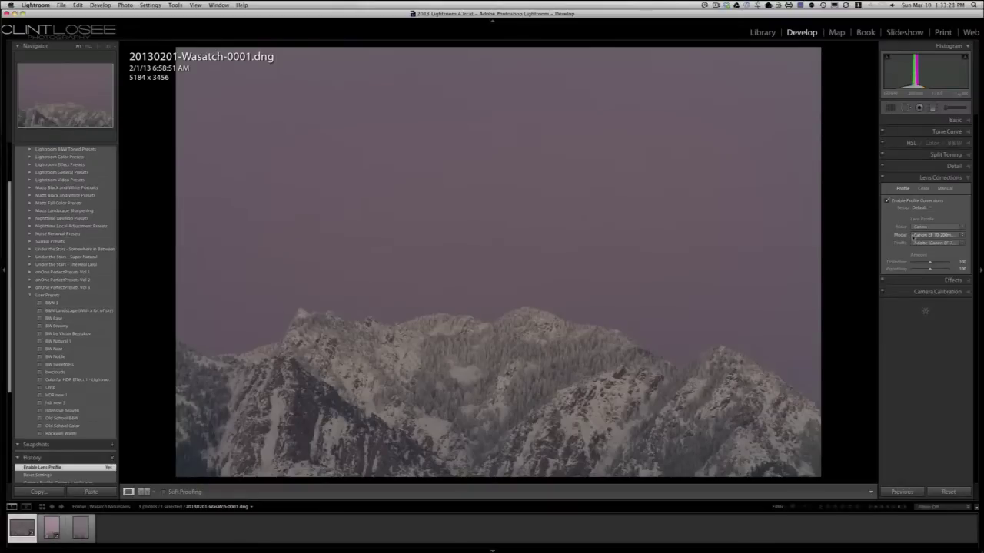
Set the photo's camera calibration profile to Camera Landscape
click(908, 295)
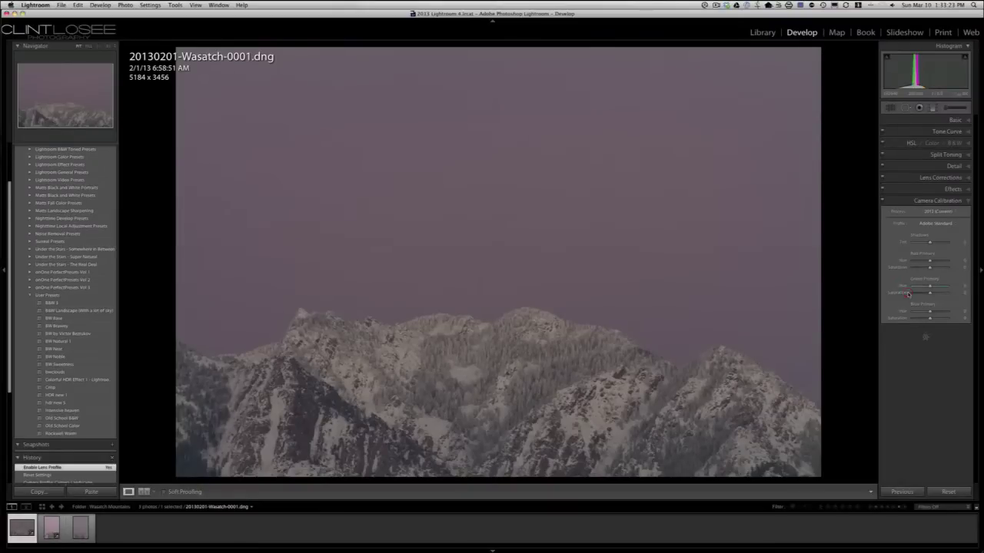
click(946, 225)
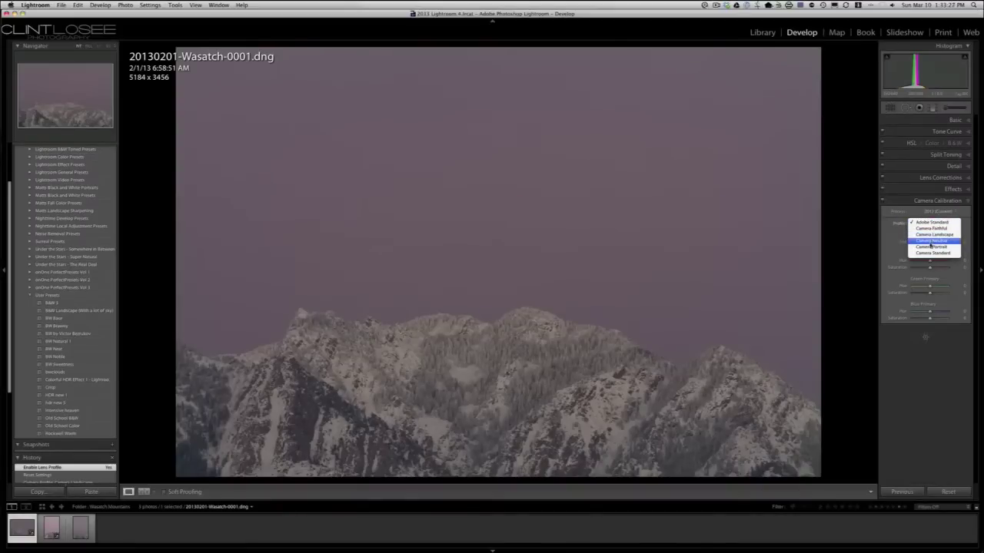
click(932, 235)
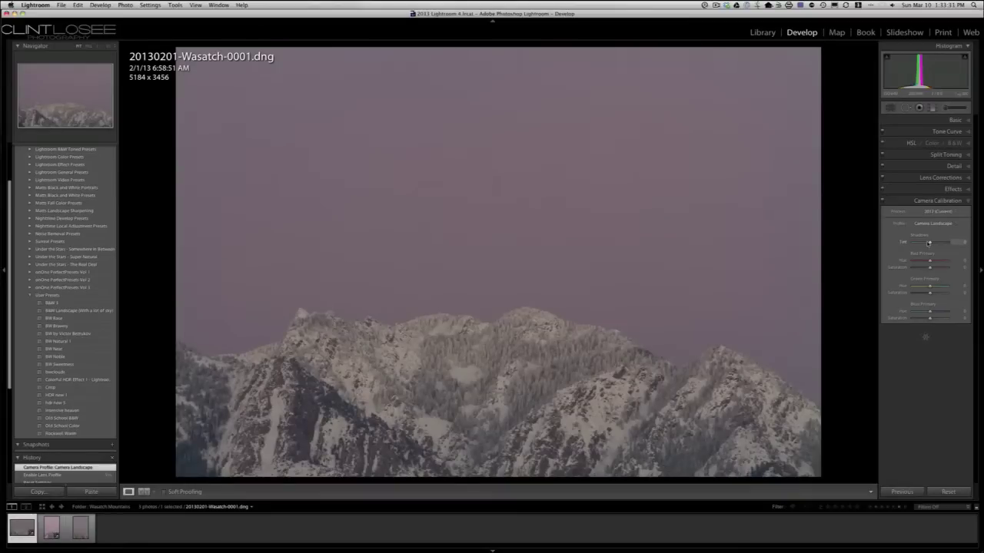
Turn on Remove Chromatic Aberration in the photo's lens color corrections
click(916, 179)
click(924, 190)
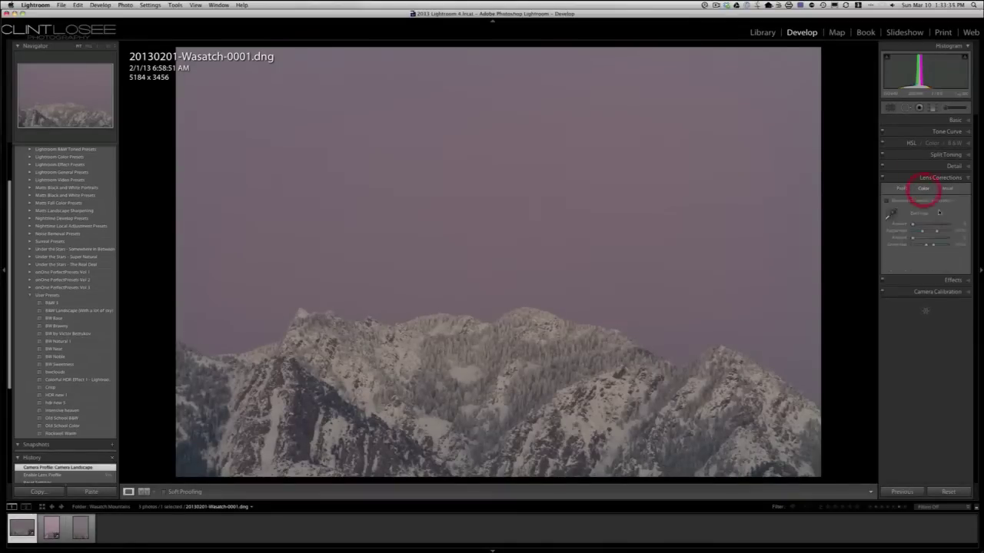
click(888, 201)
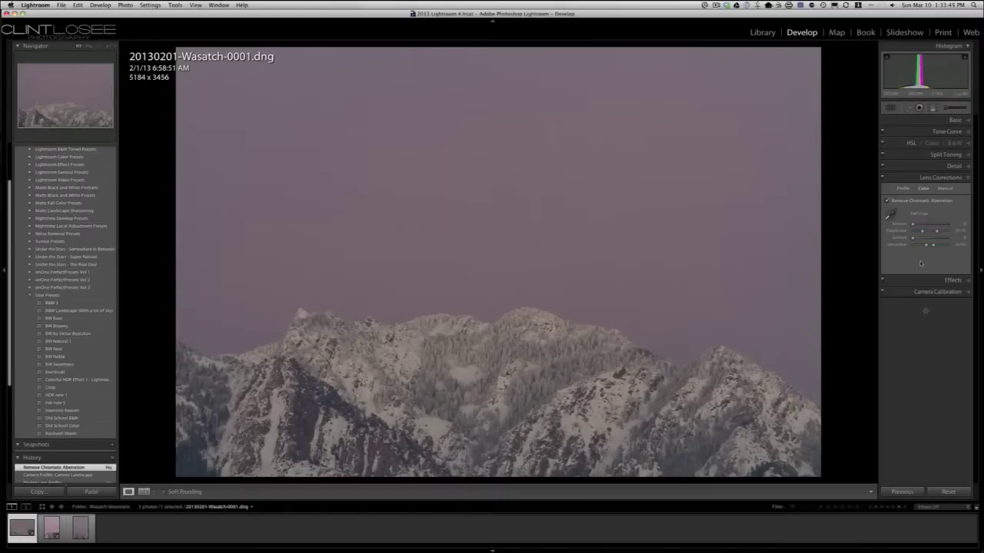
Set Highlights to about -55, Shadows about +50, Whites about +45, Blacks about -40 and Clarity about +4
click(953, 120)
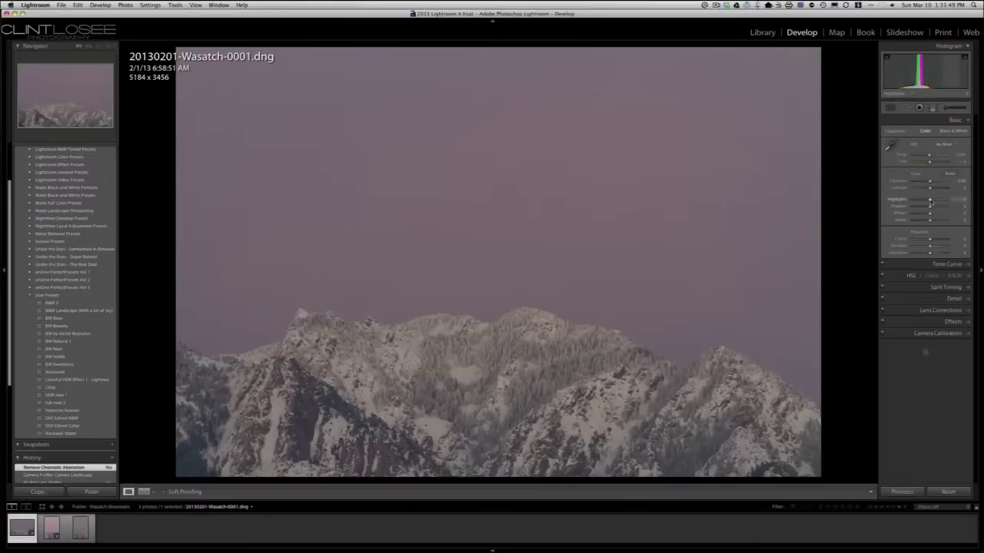
mouse_move(930, 200)
mouse_down()
mouse_move(918, 199)
mouse_move(938, 207)
mouse_up()
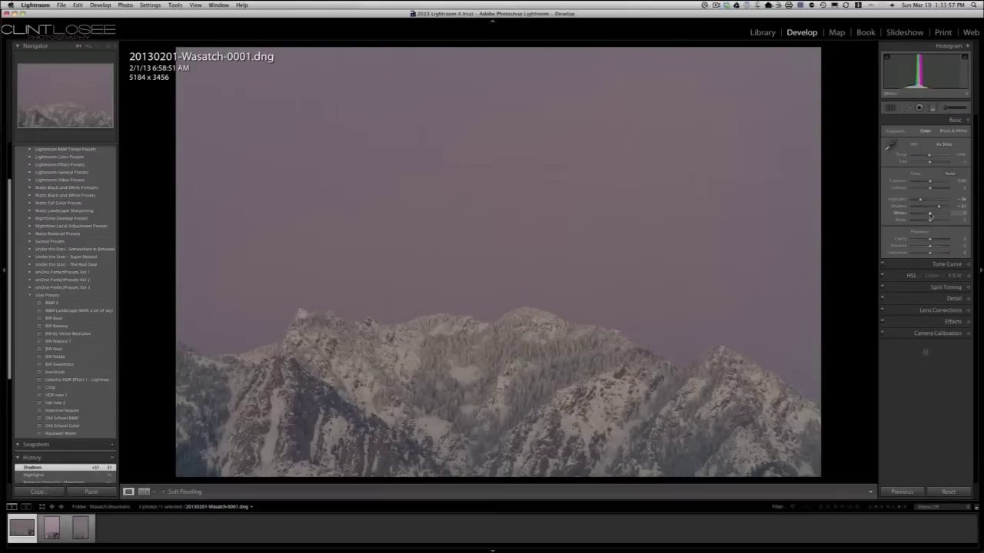
alt+drag(930, 216, 924, 222)
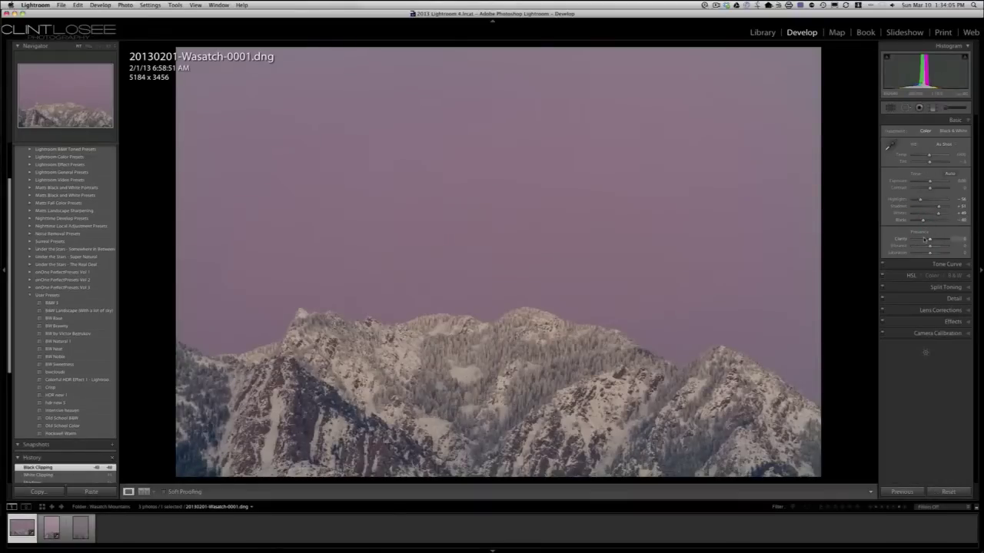
drag(925, 239, 931, 241)
drag(931, 240, 931, 241)
Review the photo's lens profile corrections, camera calibration profile and basic tone settings
click(907, 310)
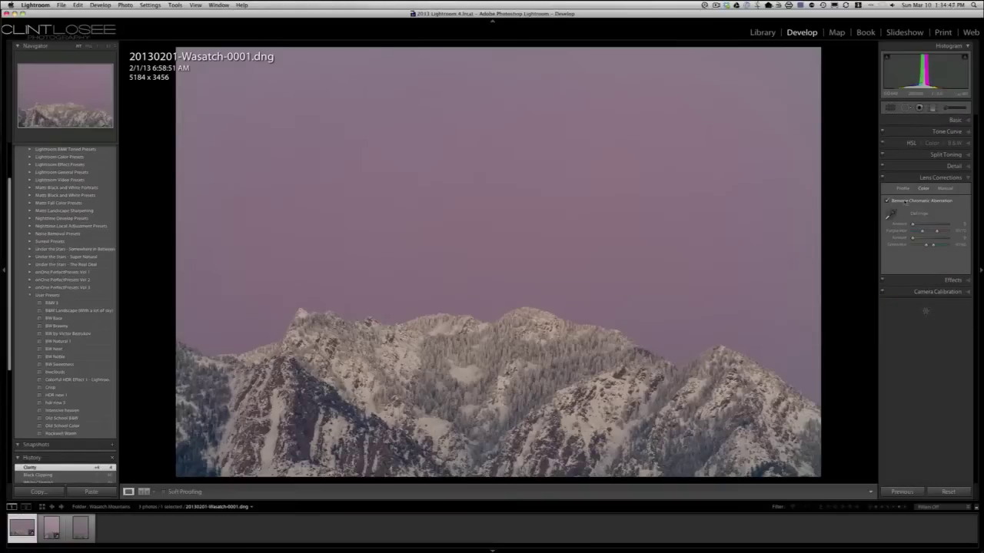
click(903, 189)
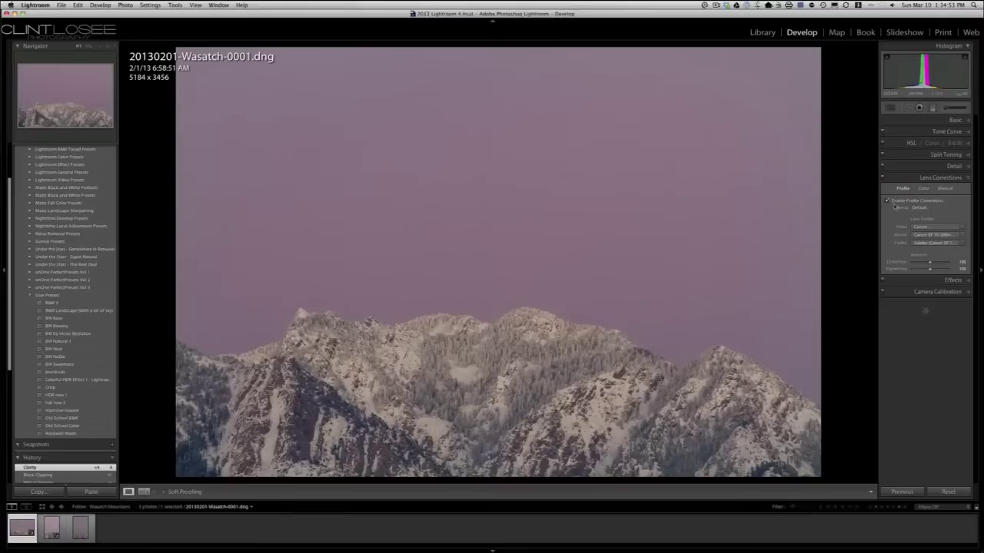
click(907, 291)
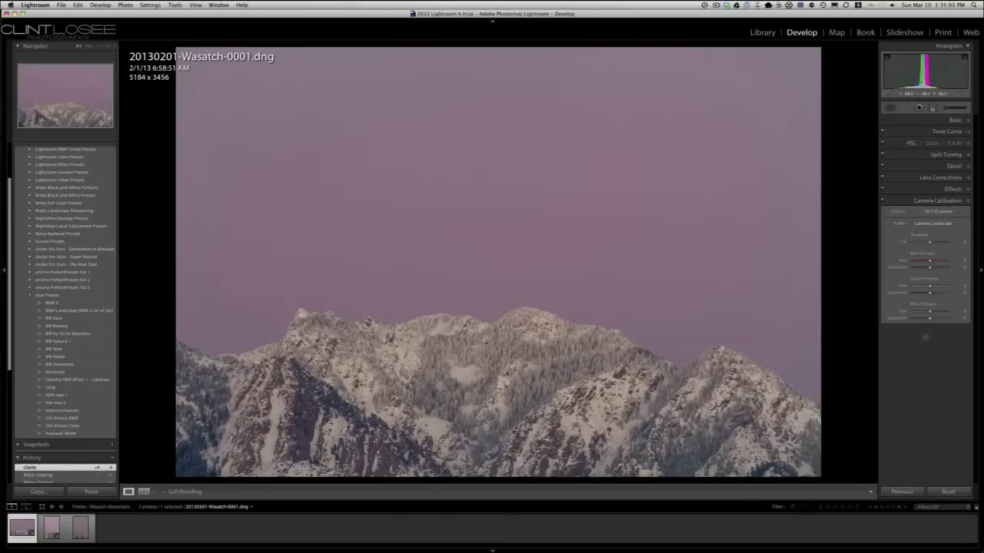
click(930, 123)
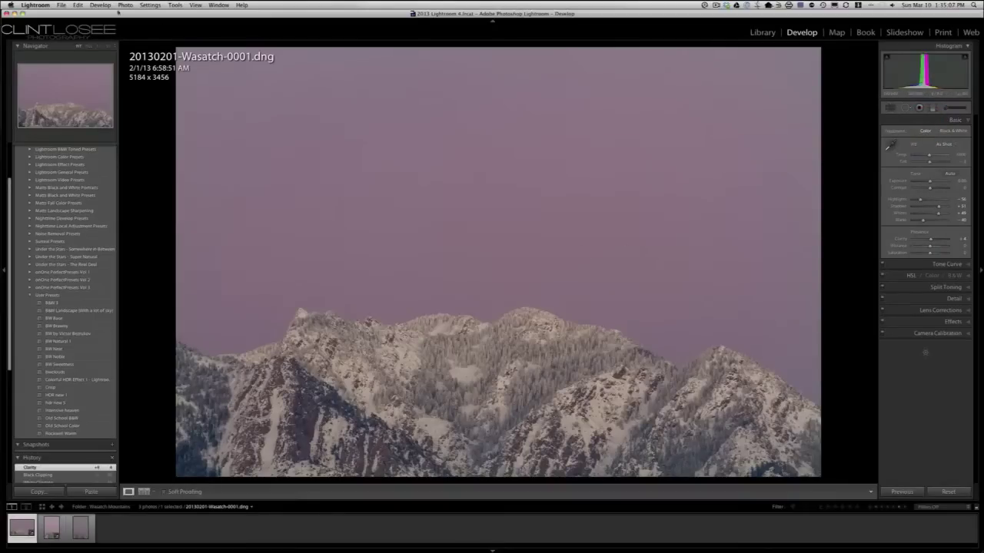
Create a develop preset folder named "Import Presets" and locate it in the presets list
click(101, 5)
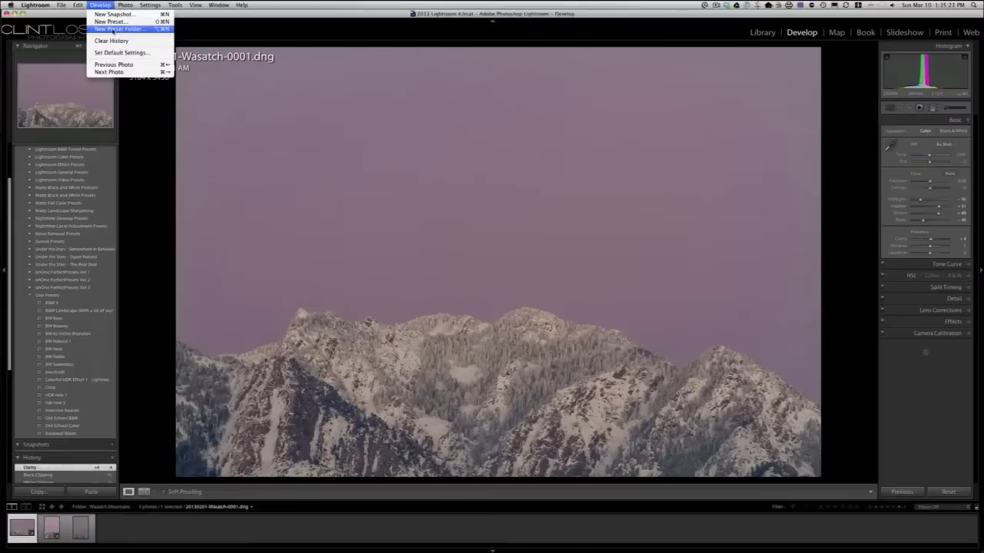
click(115, 28)
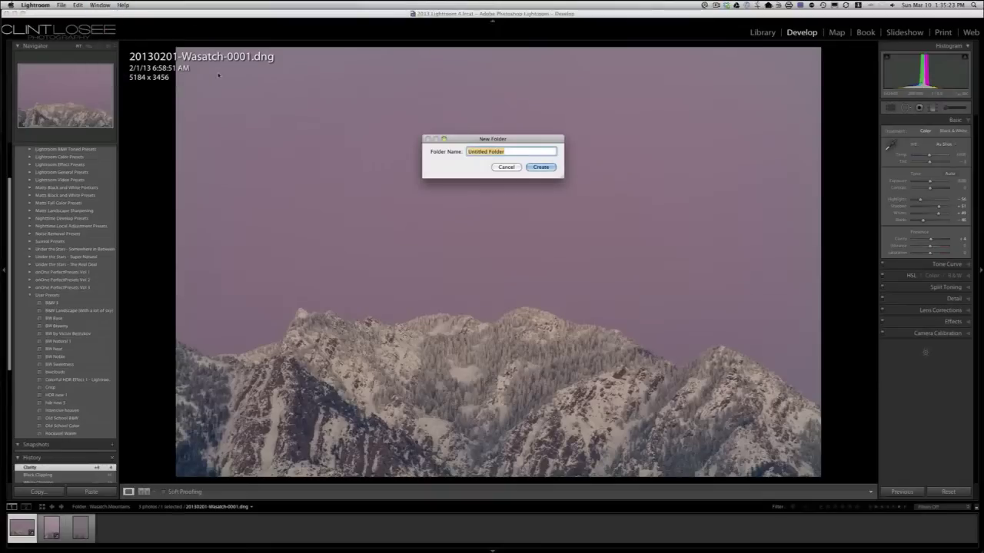
key(BackSpace)
text(Import Presets)
key(Return)
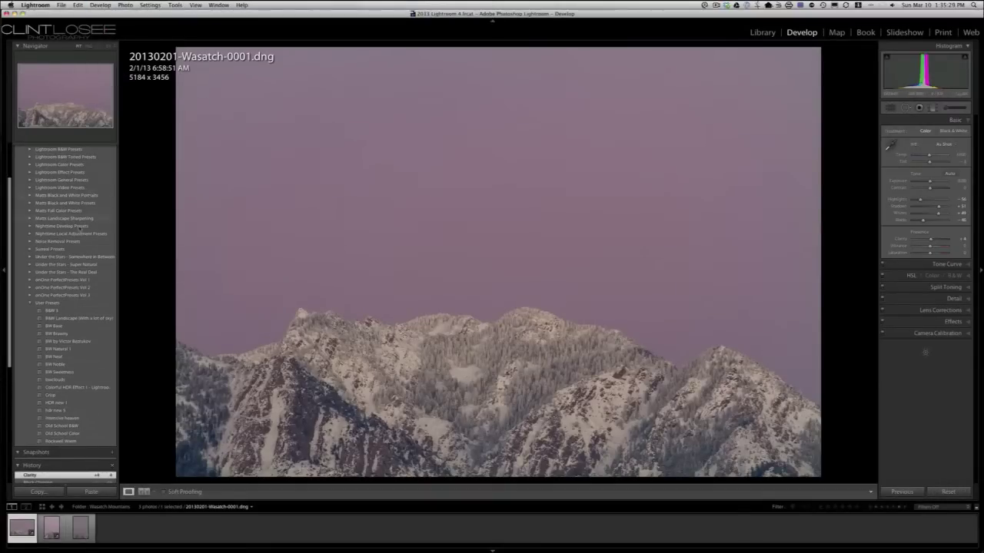
scroll(72, 236, up, 2)
scroll(72, 236, up, 1)
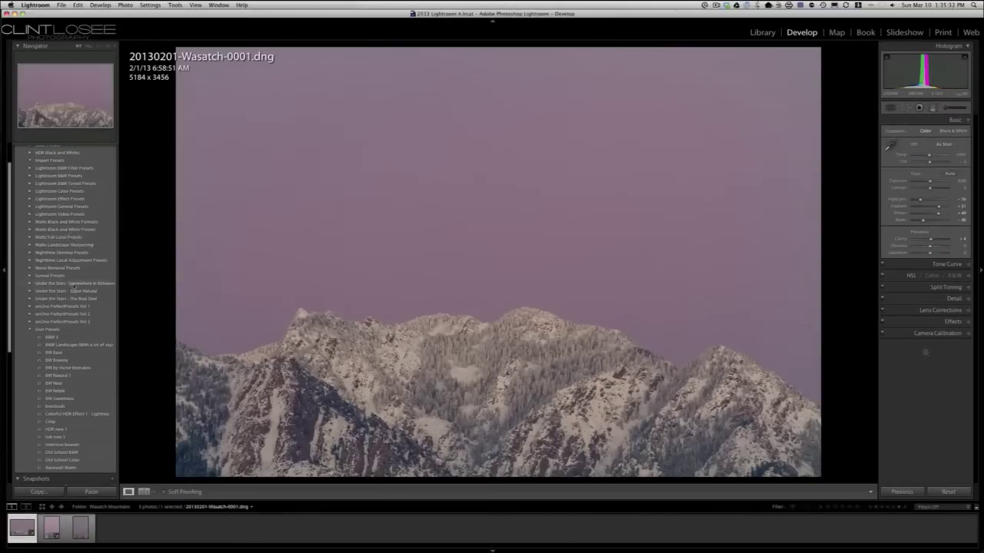
scroll(73, 286, up, 3)
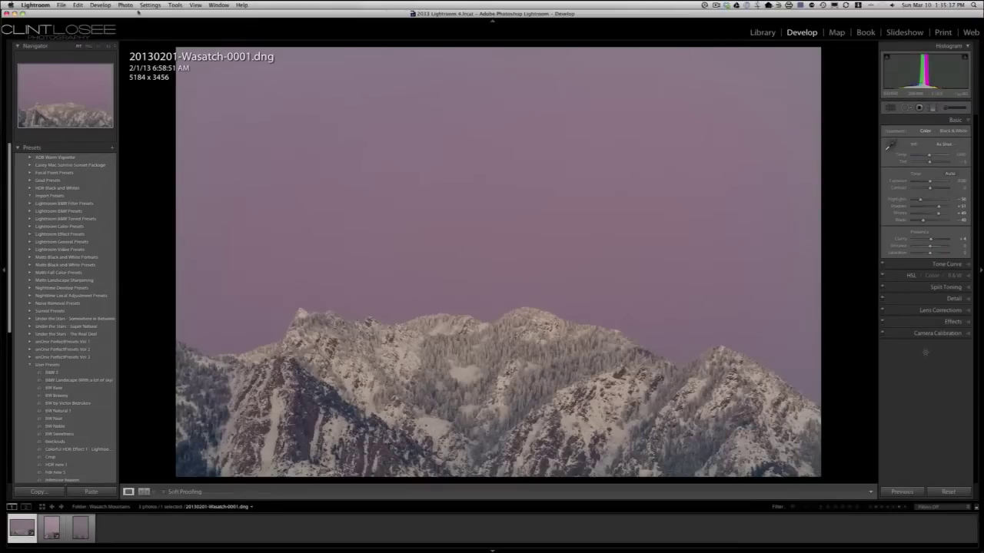
Save the current develop settings as a preset named "Import Preset 1" in the Import Presets folder
click(105, 5)
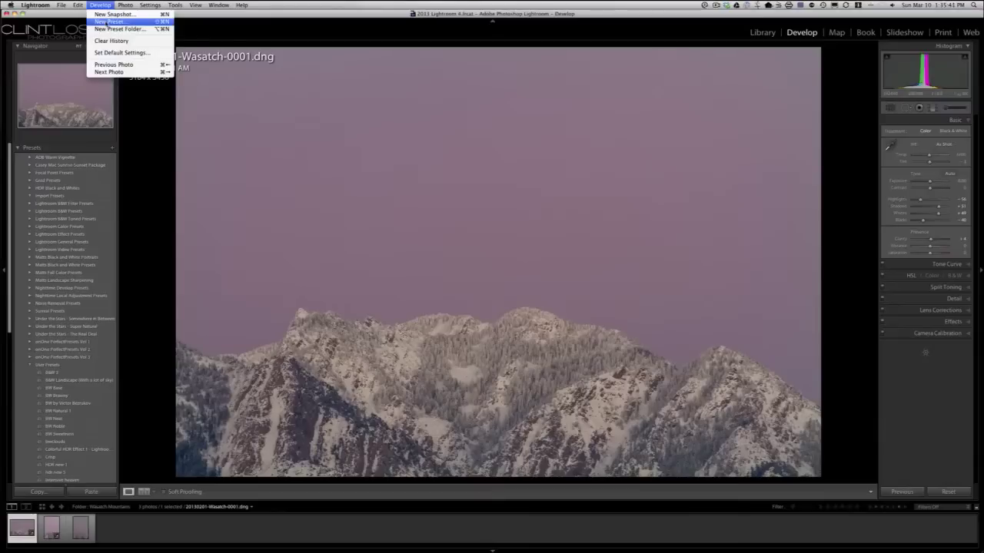
click(108, 22)
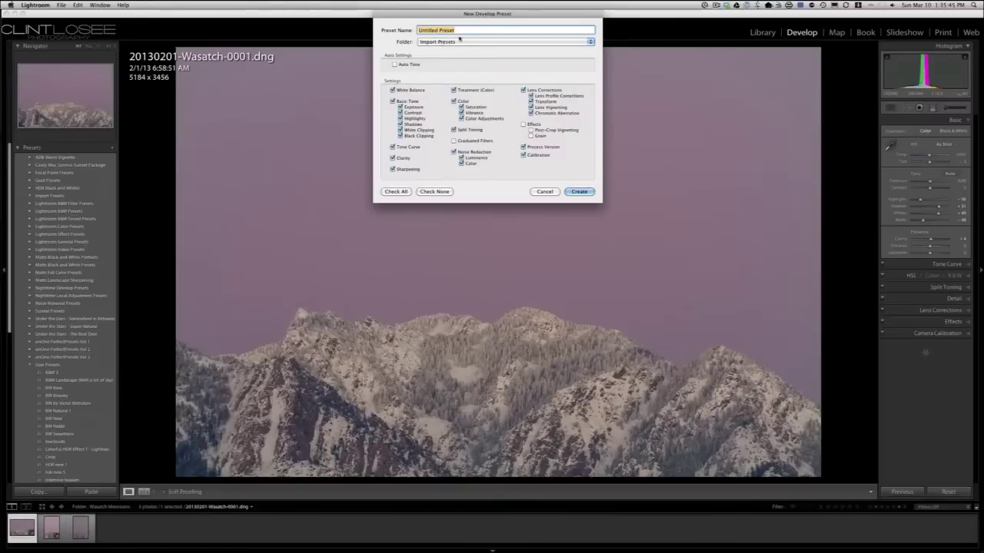
text(Import Preset)
click(580, 192)
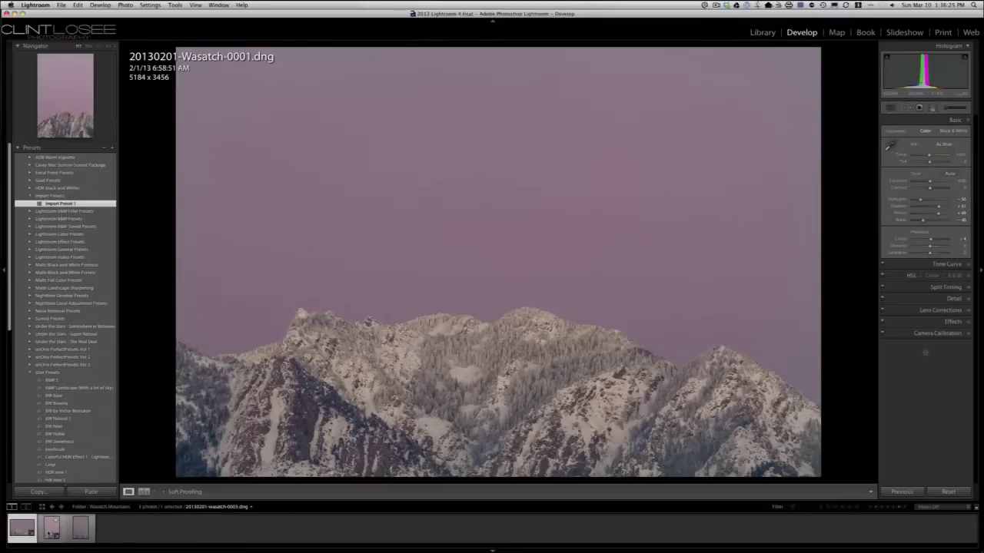
Try Import Preset 1 on the 20130201-wasatch-0003.dng photo and reset that photo's develop settings
click(51, 529)
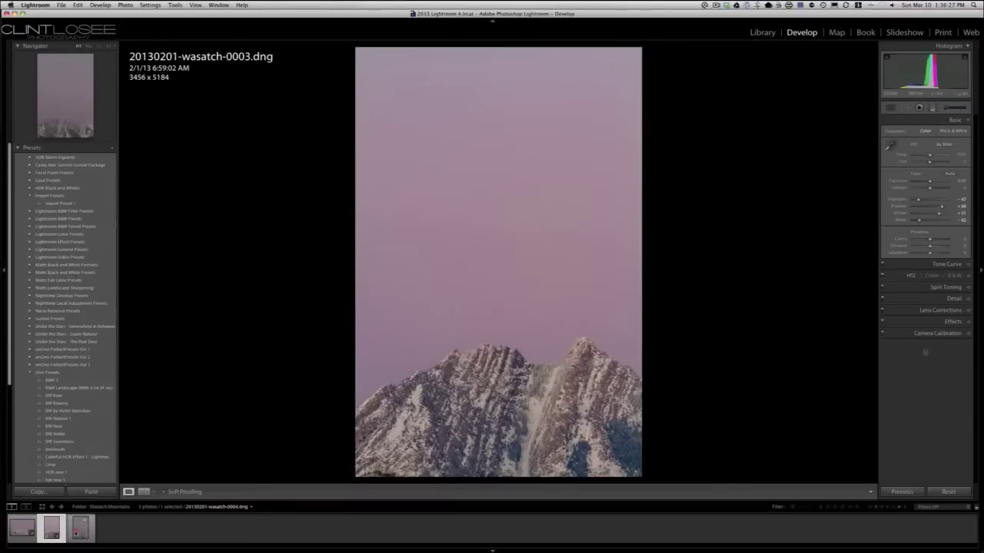
click(77, 529)
click(50, 529)
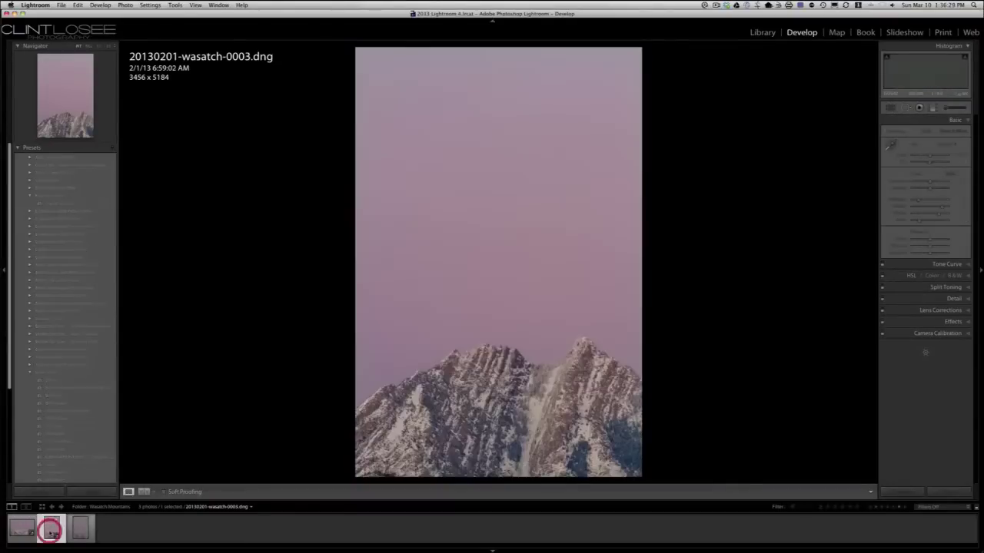
click(54, 203)
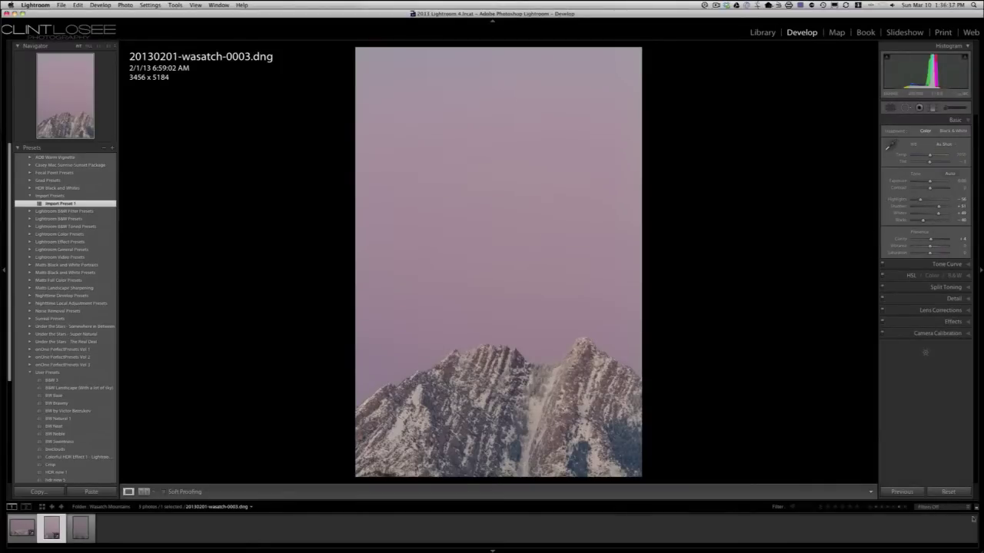
click(948, 492)
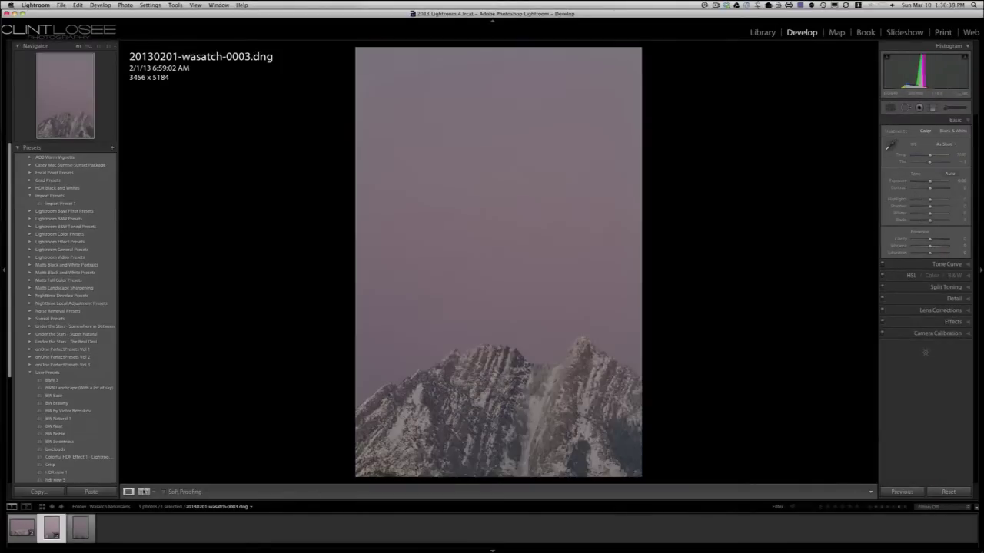
Start a photo import from the EOS_DIGITAL card in the Library using the DNG Folder Import preset
click(761, 32)
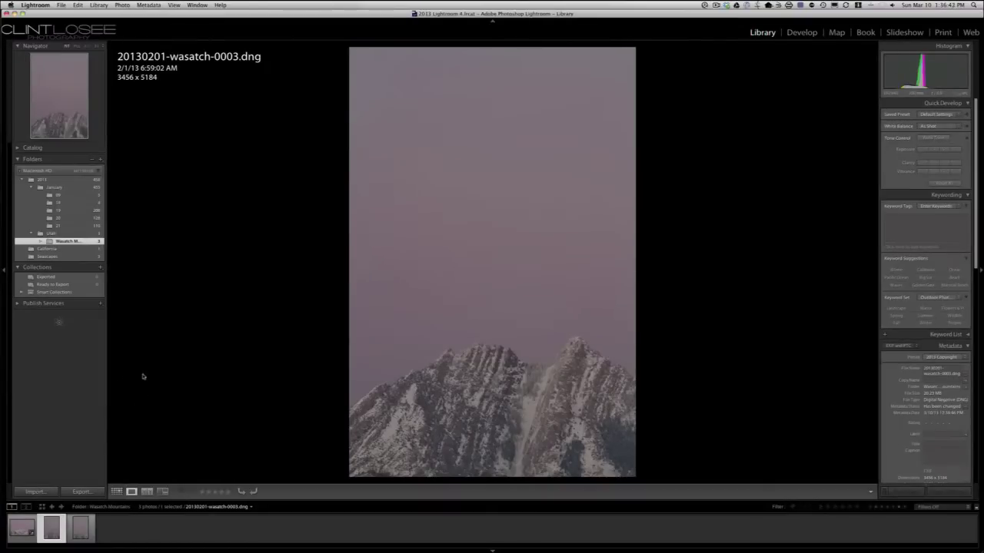
click(34, 492)
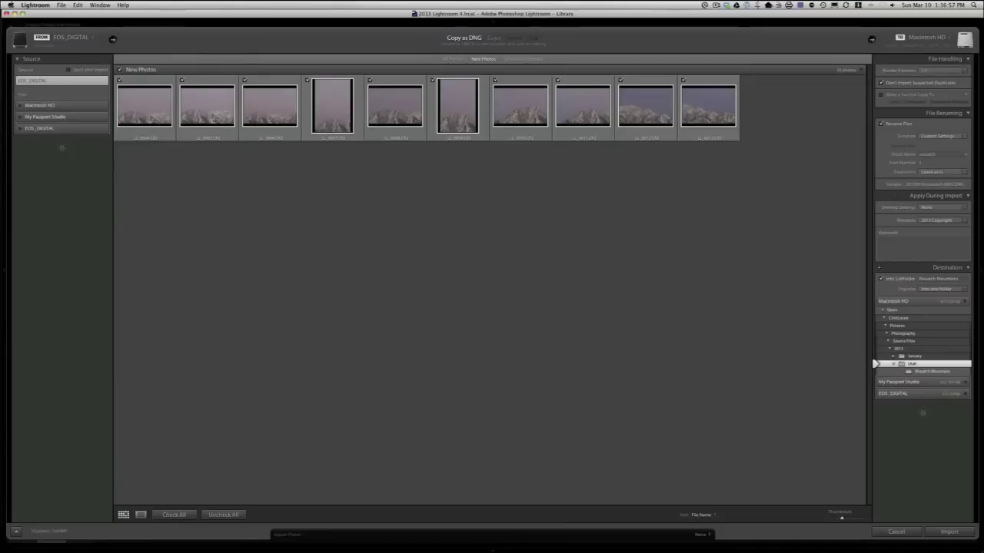
click(701, 535)
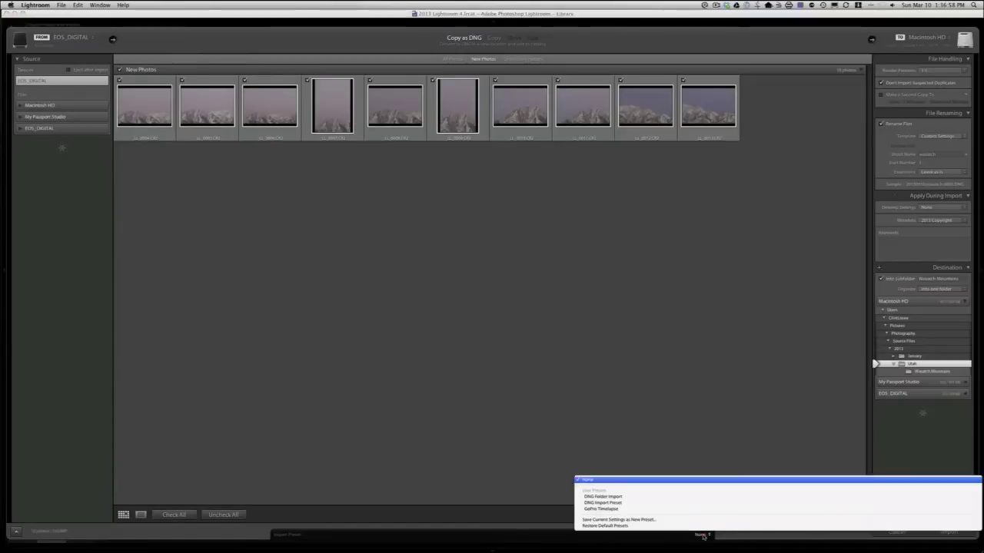
click(599, 497)
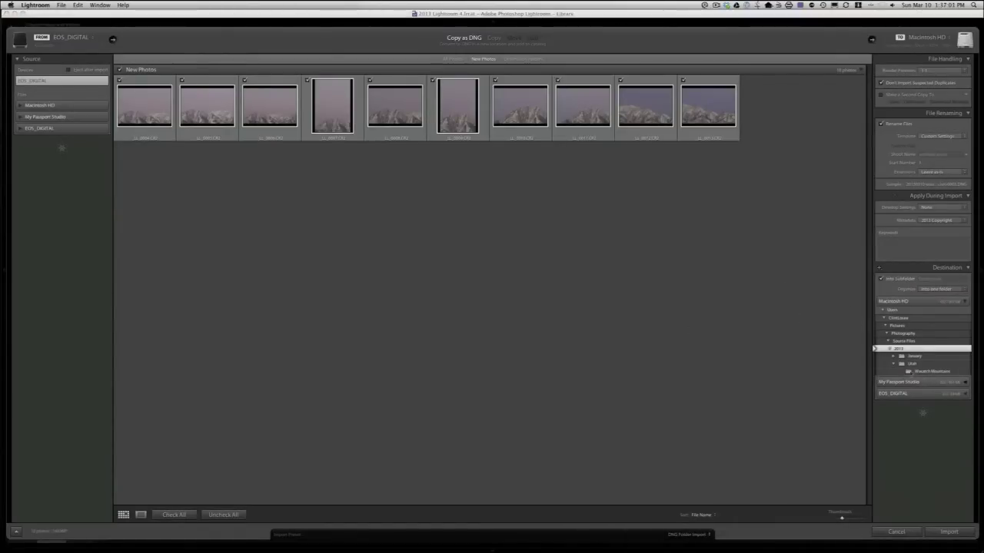
Set the import destination to the Utah folder with a subfolder named "Wasatch Mountains"
click(913, 365)
click(942, 279)
text(Wasa)
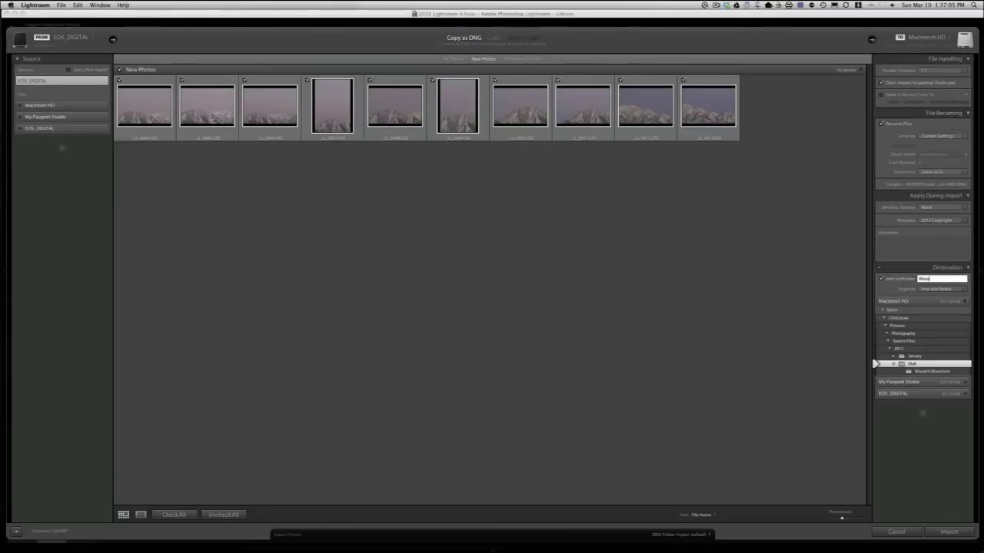
text(tch Mountains)
key(Return)
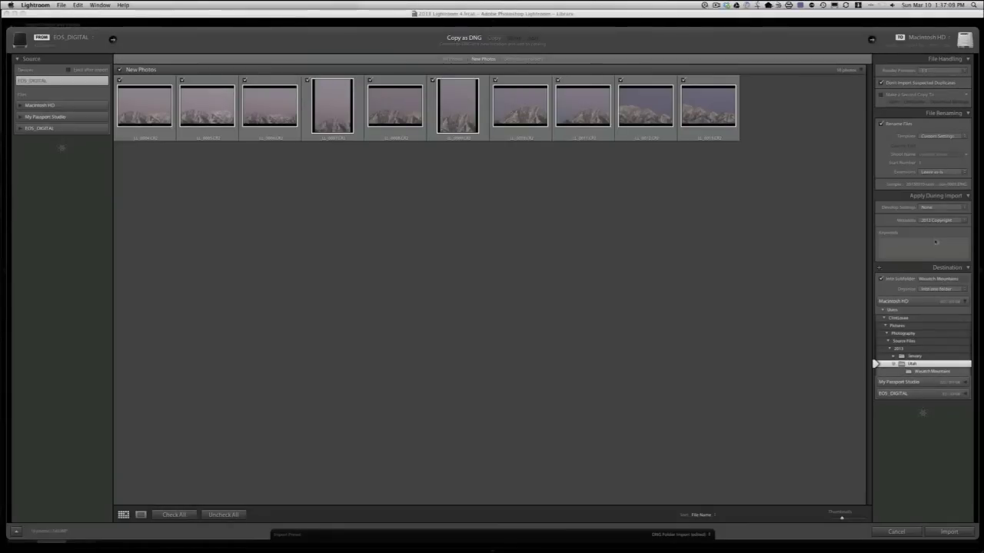
Rename the incoming files with the shoot name "wasatch" and start number 4
click(933, 155)
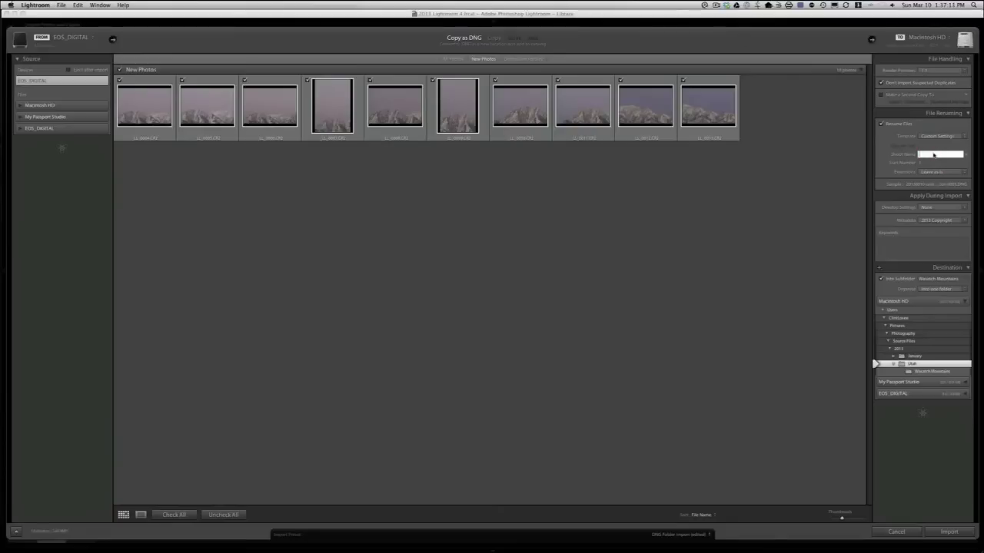
text(wasatch)
click(930, 163)
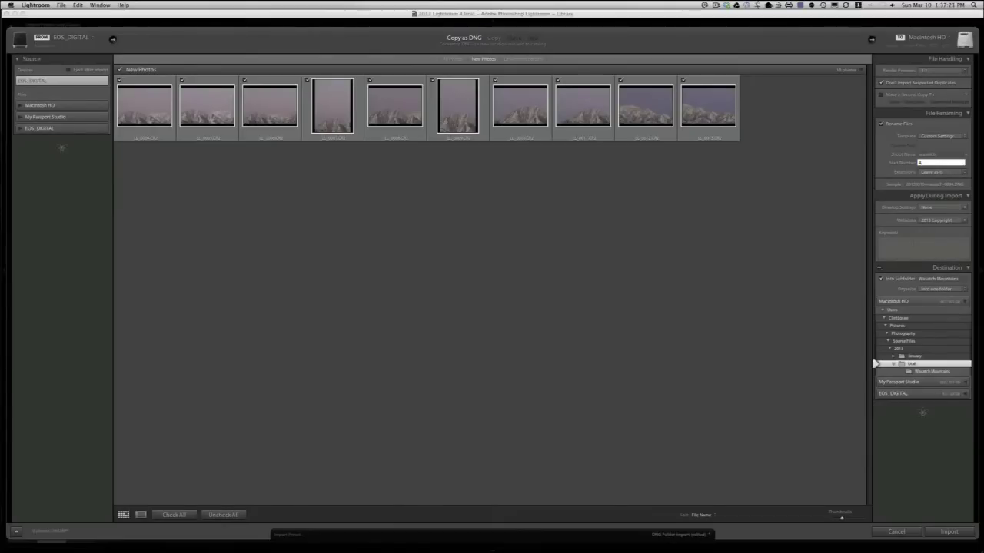
click(912, 244)
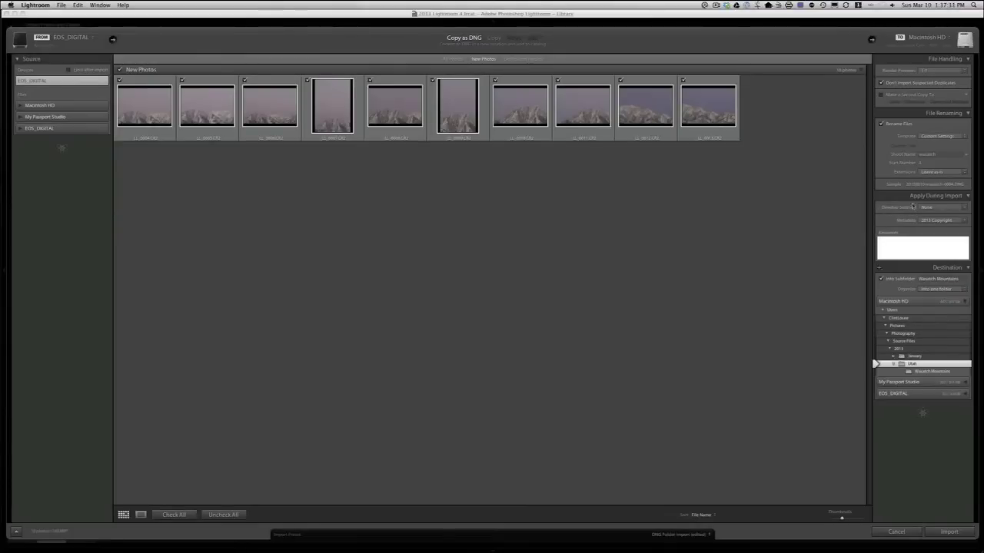
Set the develop settings applied during import to Import Preset 1 from the Import Presets folder
click(967, 198)
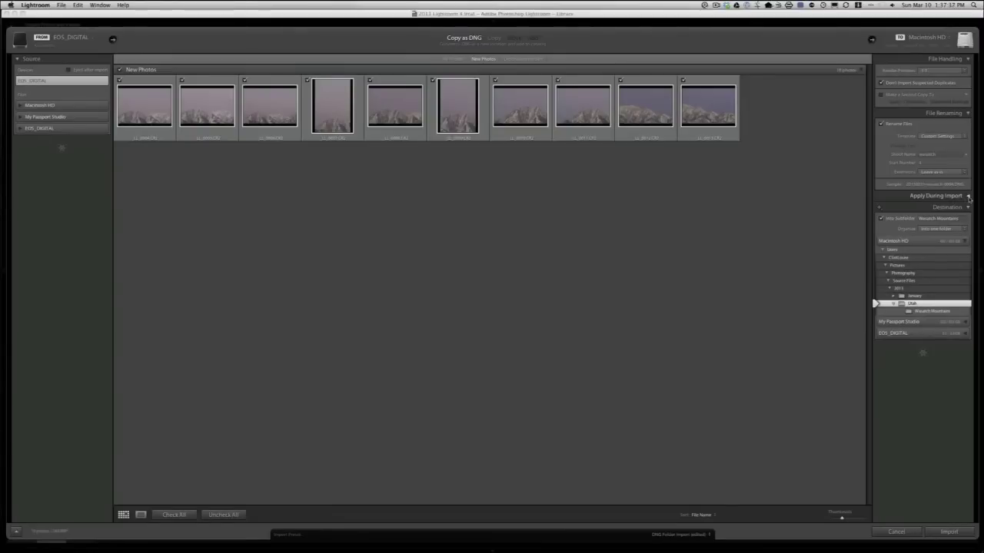
click(967, 197)
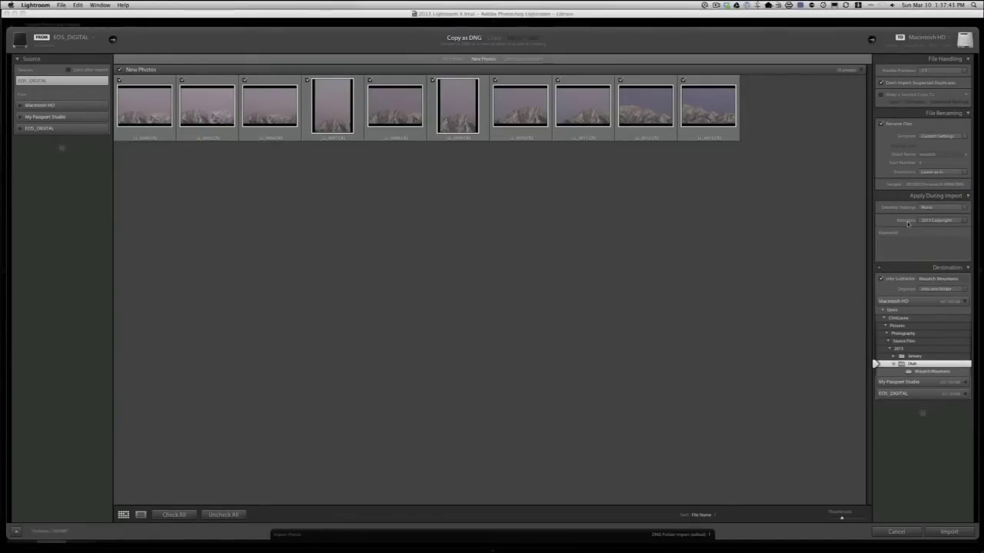
click(966, 208)
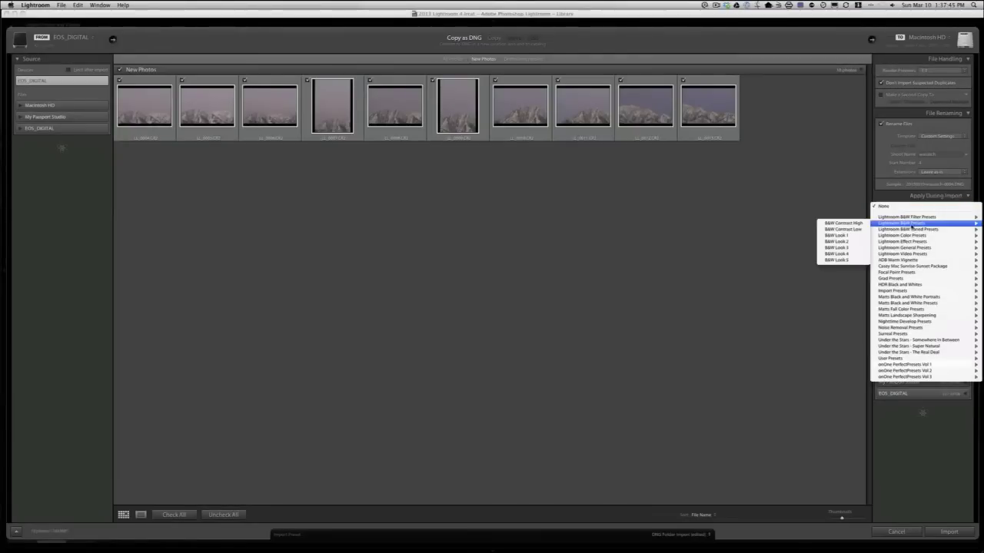
mouse_move(909, 315)
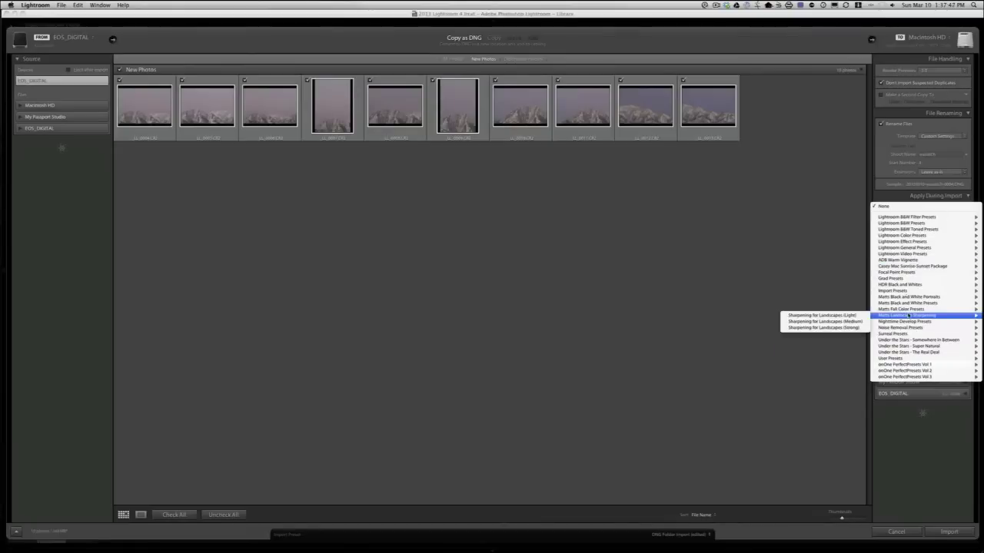
mouse_move(901, 293)
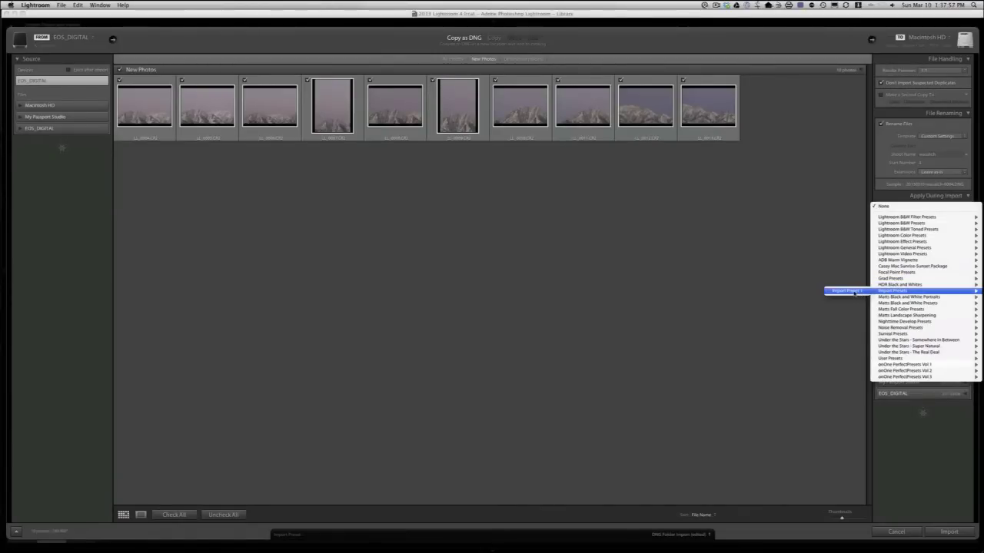
click(846, 291)
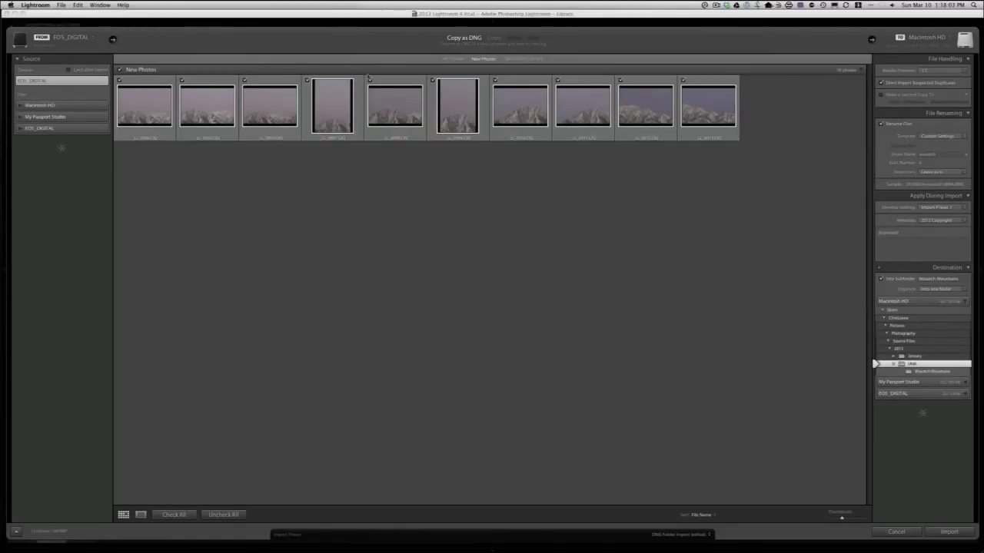
Exclude every photo after the first three from the import and import the remaining ones
click(307, 80)
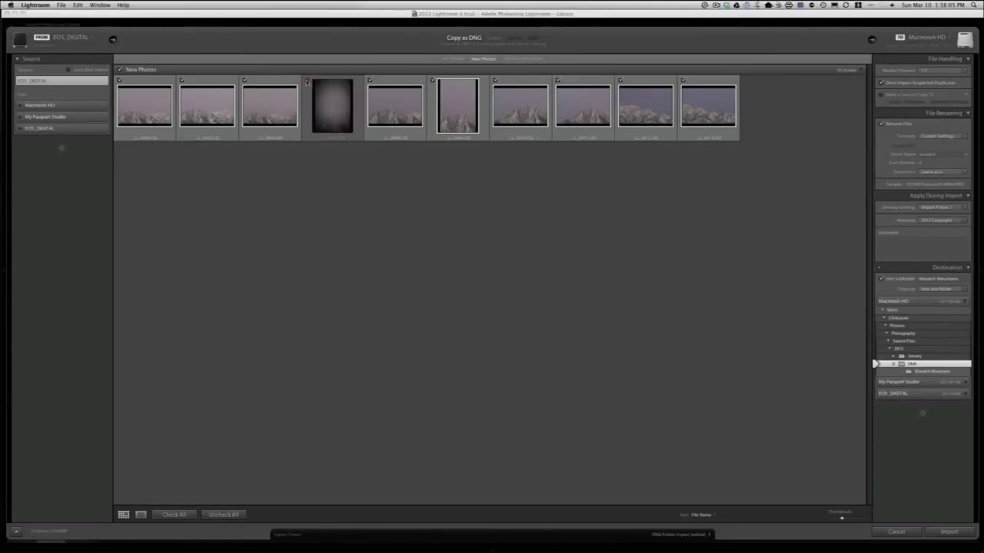
click(370, 80)
click(432, 80)
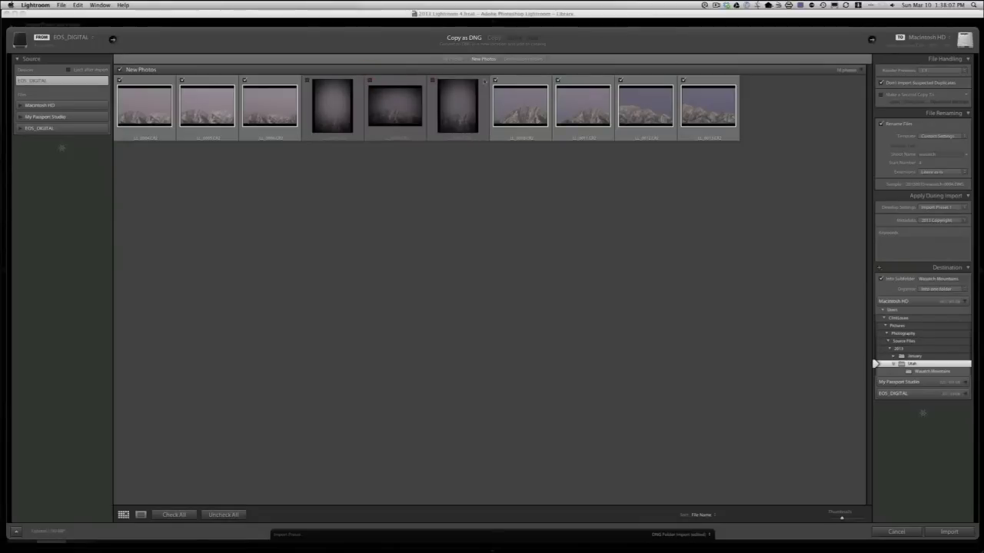
click(495, 80)
click(558, 80)
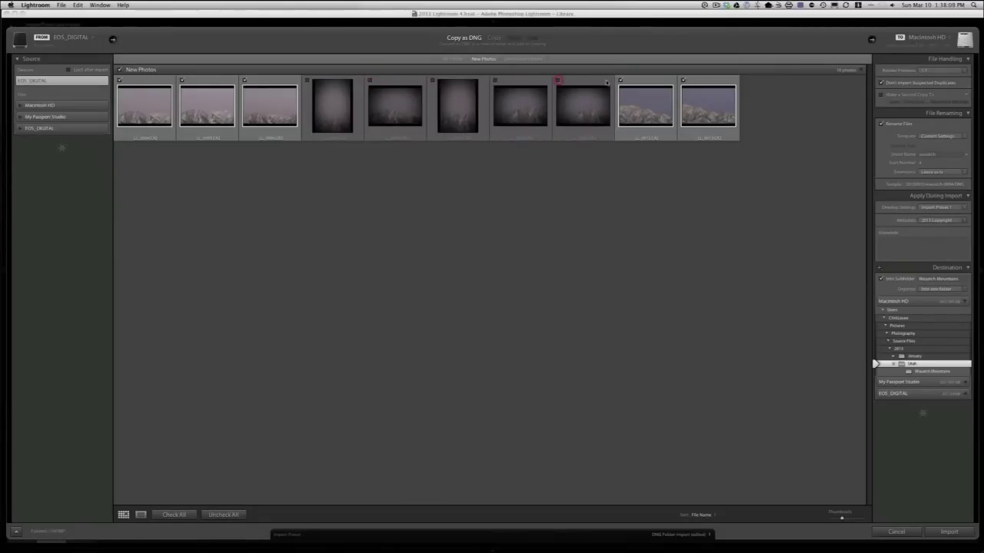
click(621, 80)
click(682, 80)
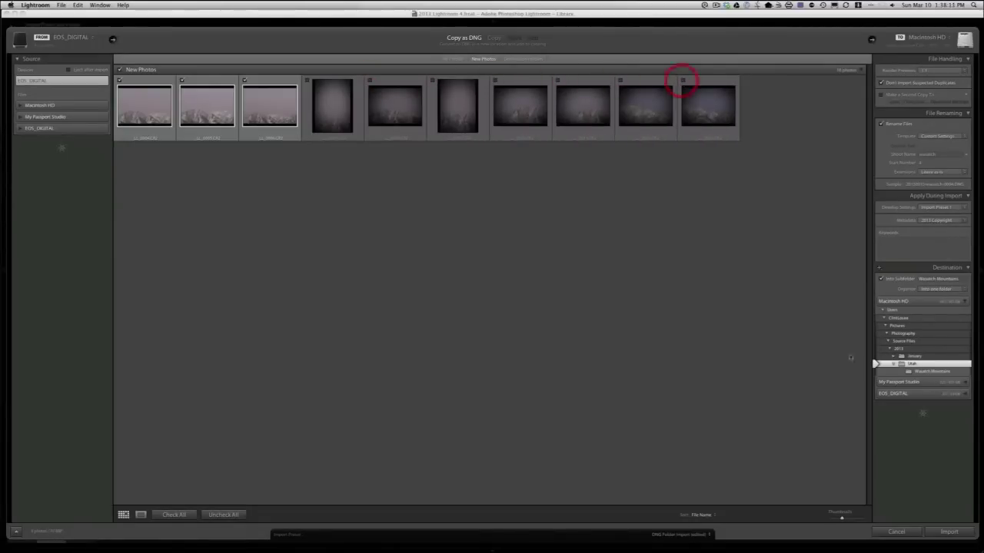
click(949, 531)
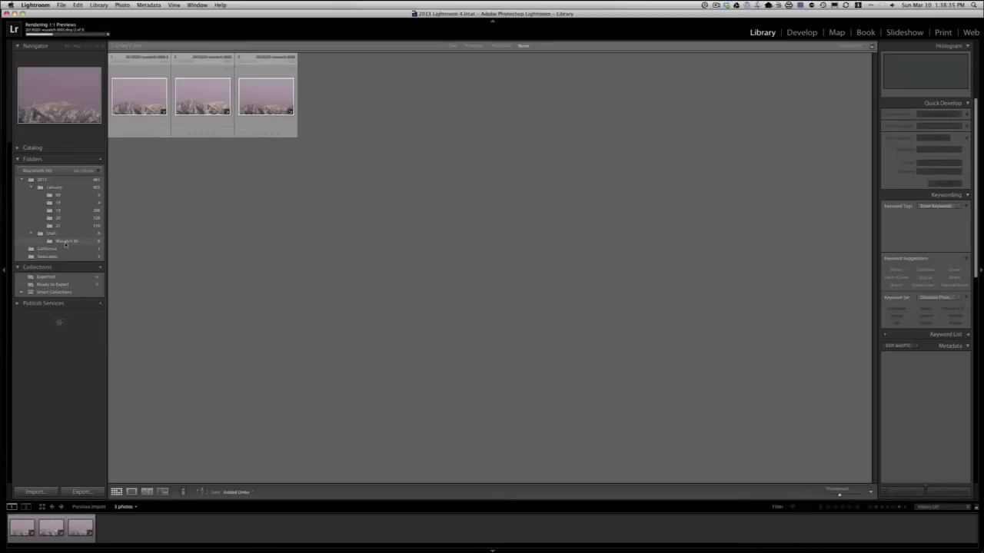
Show the Wasatch Mountains folder and open 20130201-wasatch-0004-2.dng in the Develop module
click(66, 241)
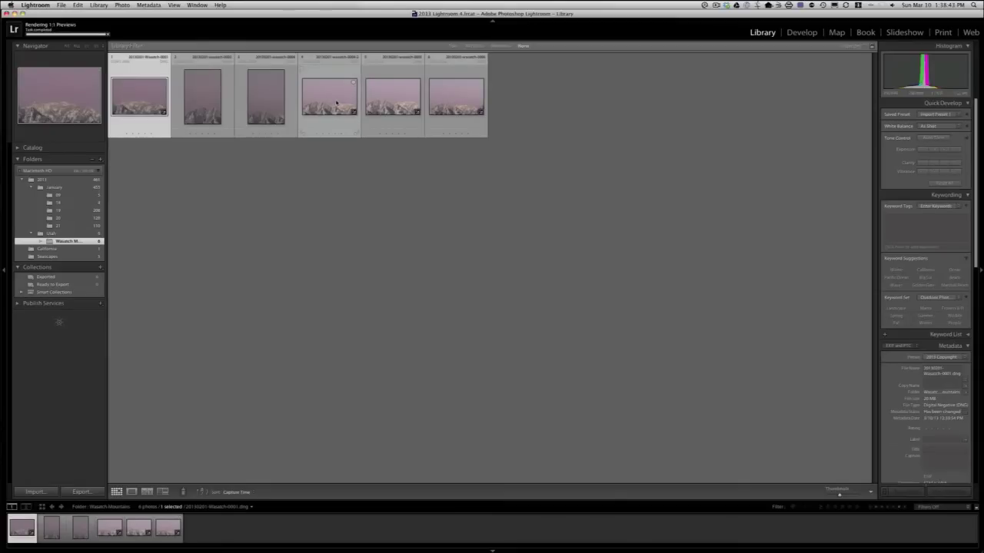
double_click(337, 102)
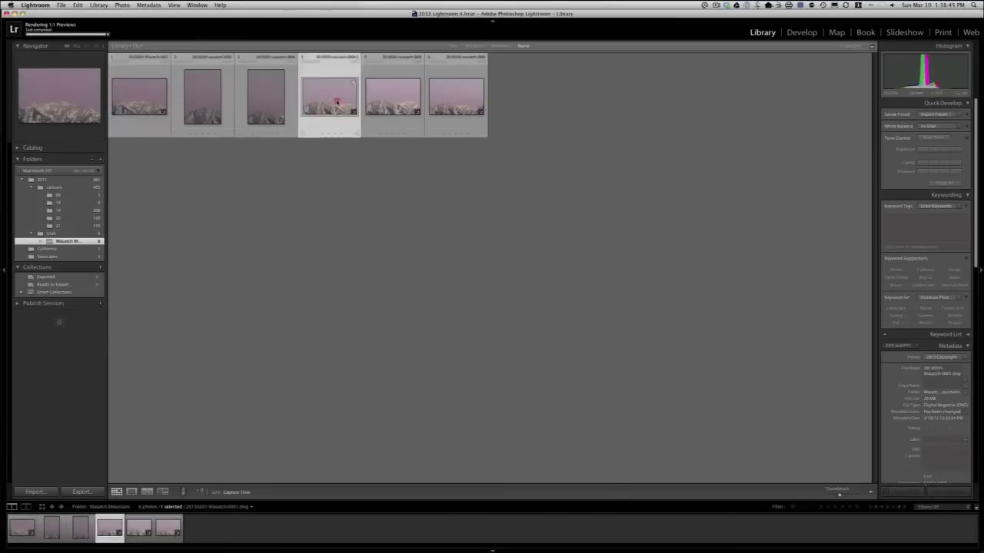
click(801, 33)
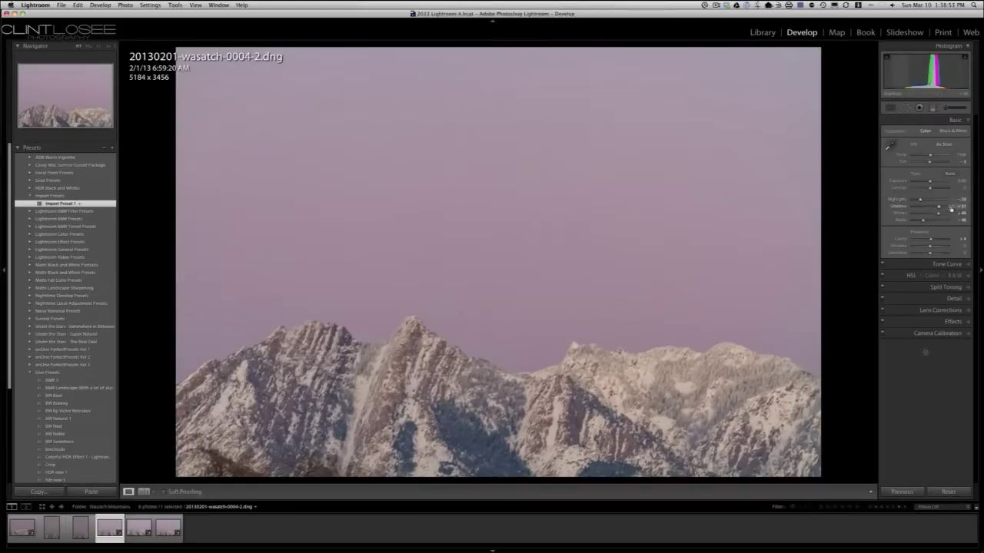
Review the imported photo's lens corrections, camera calibration and basic tone settings, and view the other two imported photos
click(903, 310)
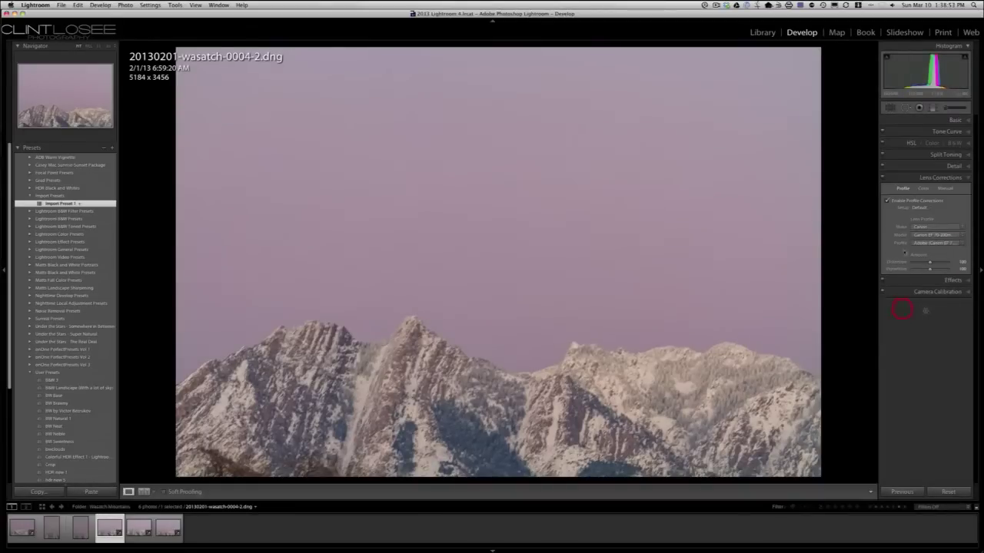
click(902, 189)
click(943, 291)
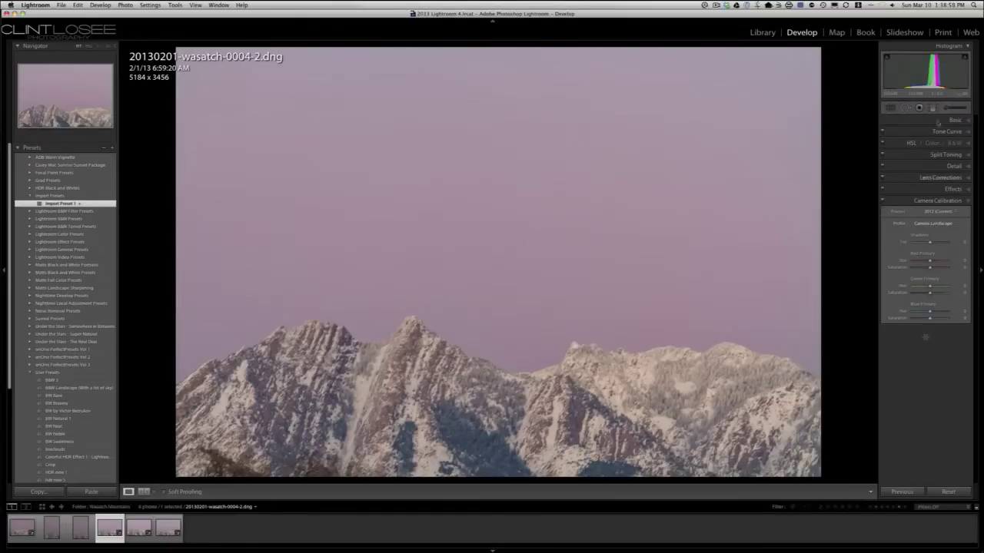
click(939, 120)
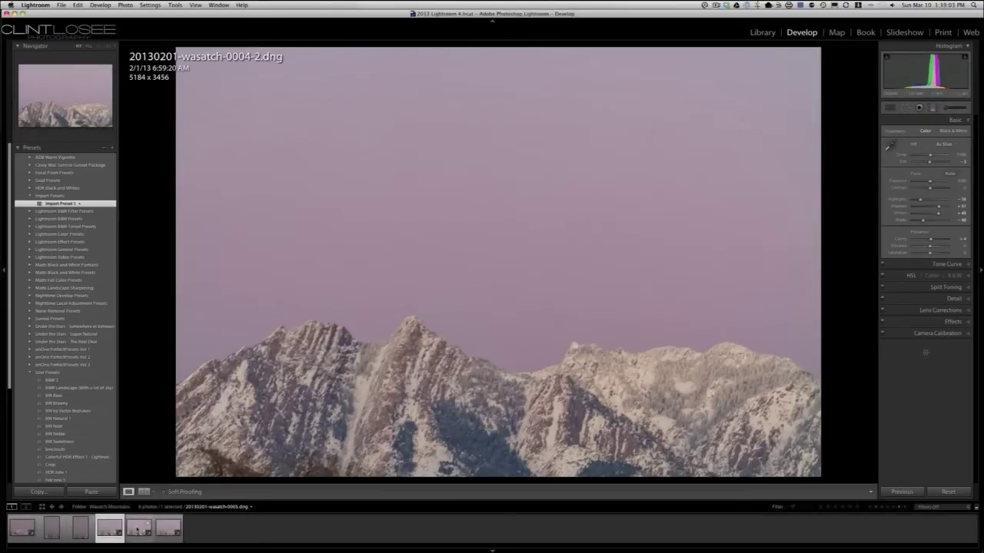
click(138, 531)
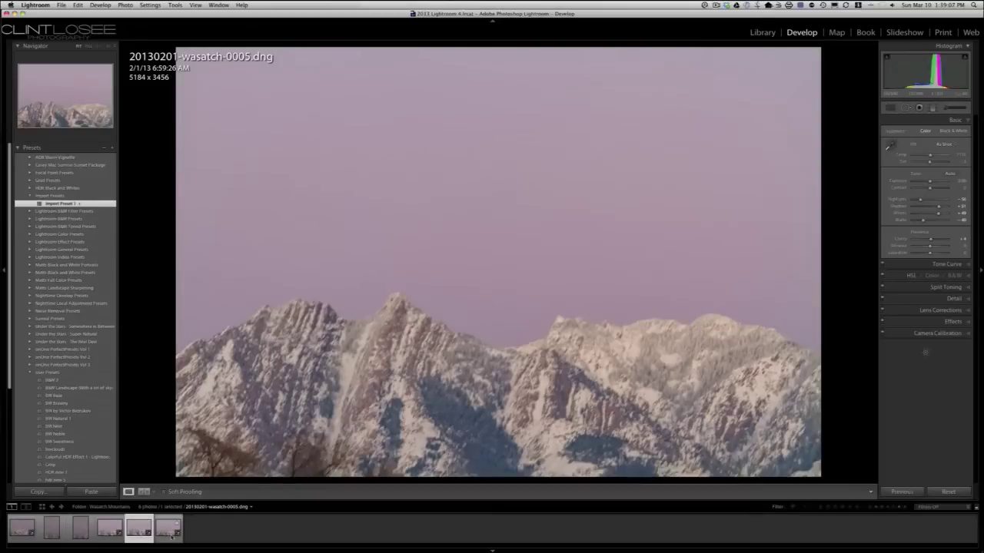
click(166, 530)
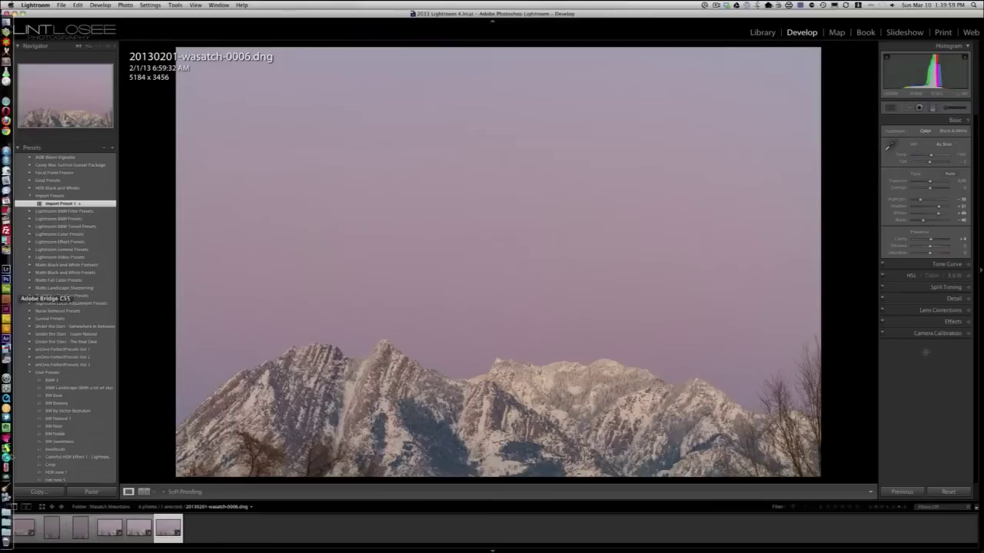
Raise highlights and whites and lower shadows and blacks on 20130201-wasatch-0004.dng, and compare it with the photos imported with the preset
click(52, 528)
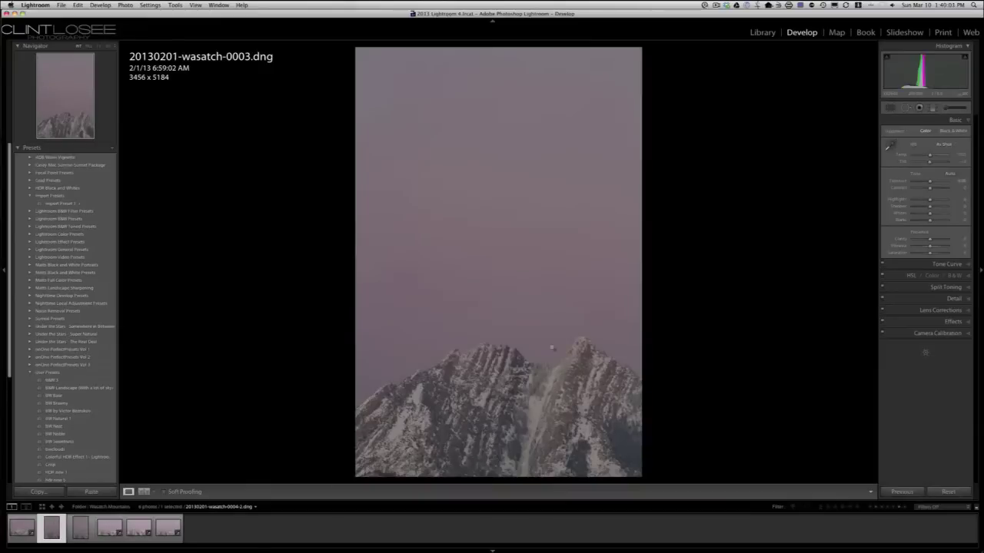
click(81, 530)
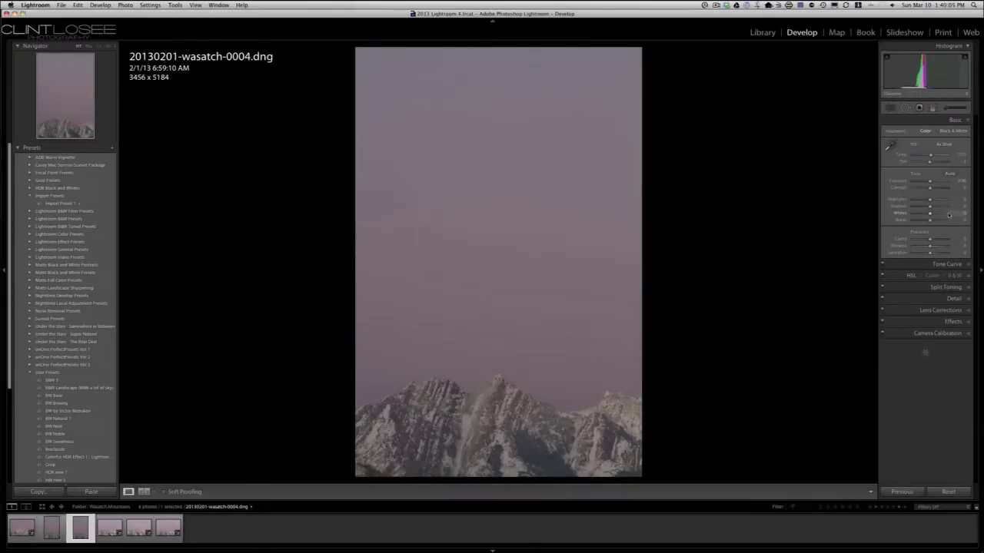
drag(930, 200, 924, 221)
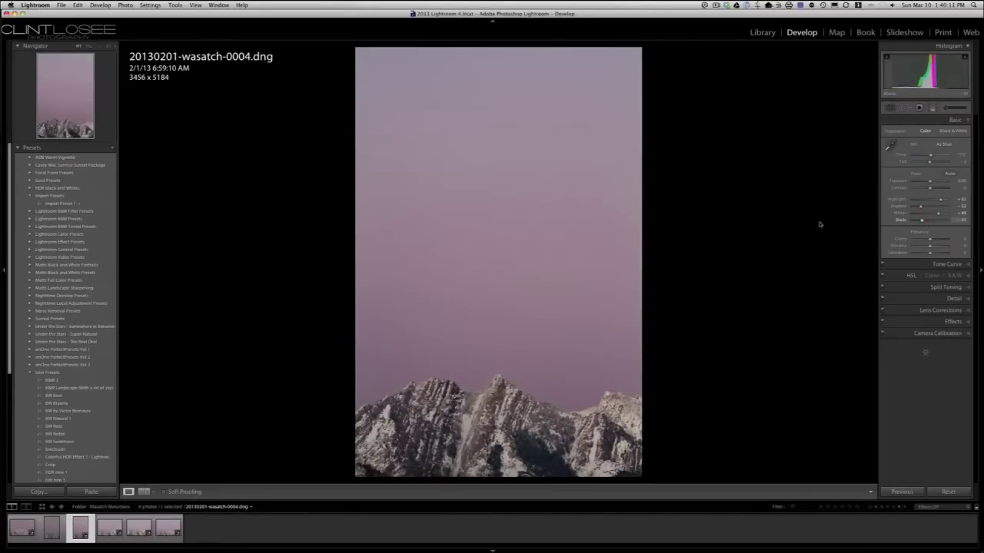
click(109, 529)
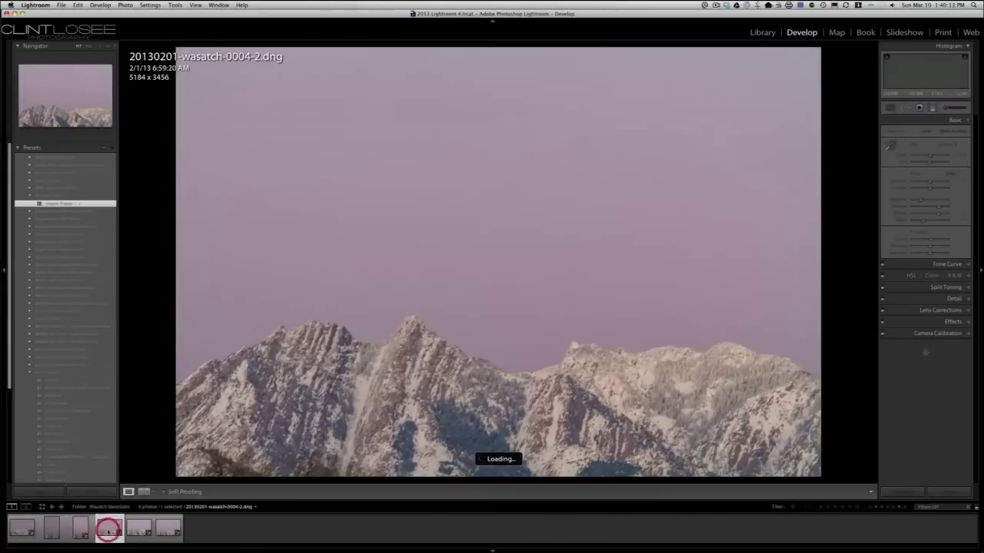
click(167, 530)
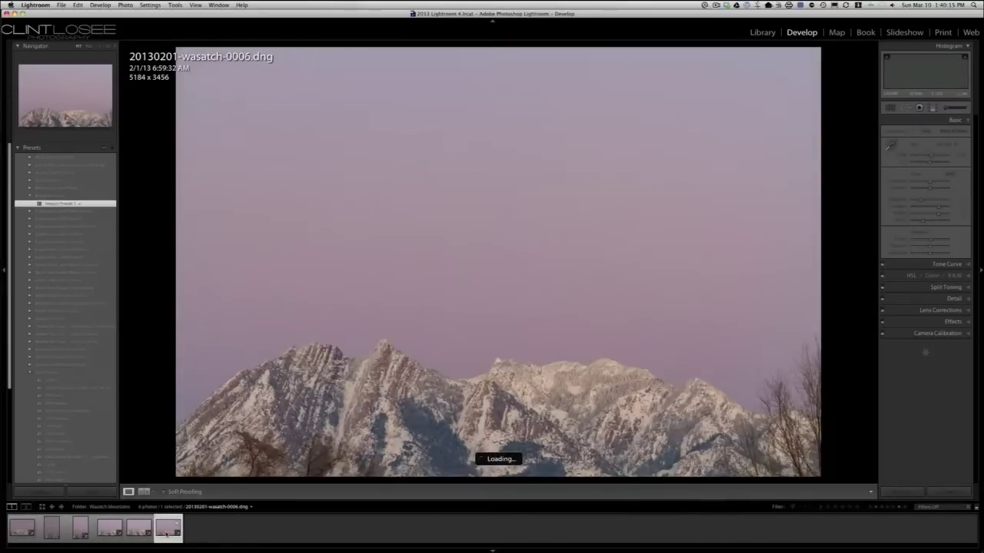